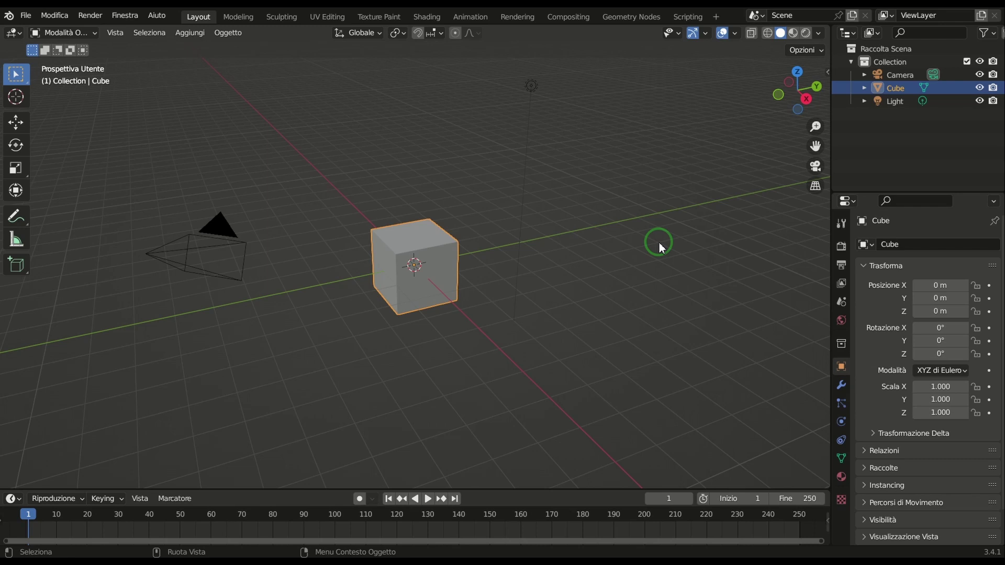
# Delete the Light and the Camera, leaving only the Cube in the Collection
pyautogui.click(533, 87)
pyautogui.press('Delete')
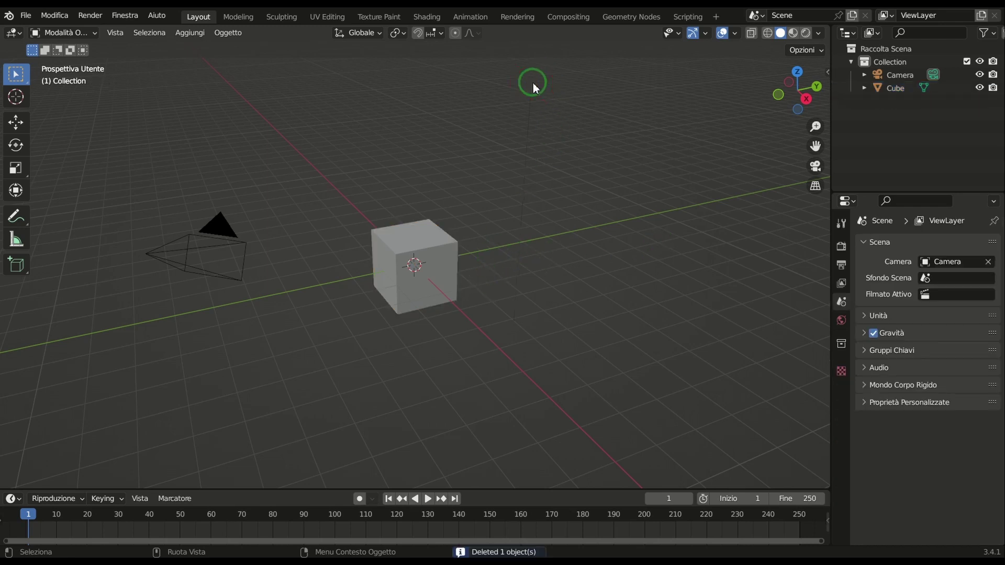
pyautogui.click(211, 278)
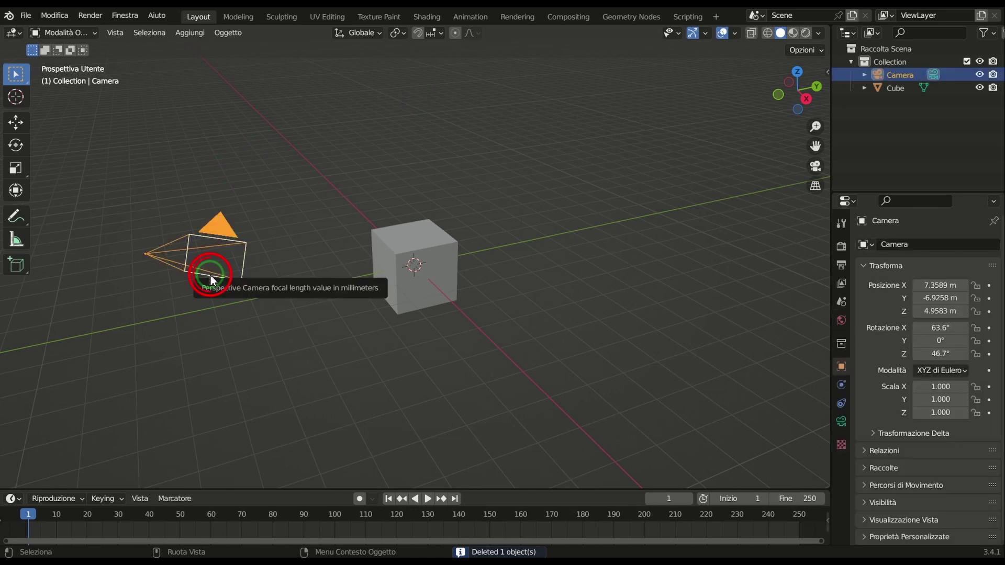
pyautogui.press('Delete')
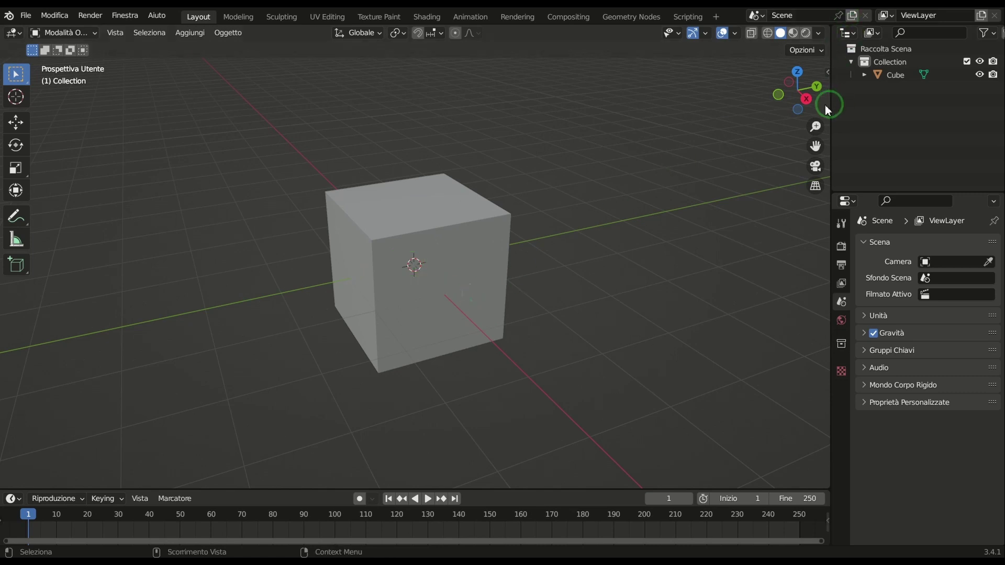
# Orbit to a front view of the Cube and show its transform values in the Item sidebar
pyautogui.moveTo(779, 95); pyautogui.dragTo(725, 94)
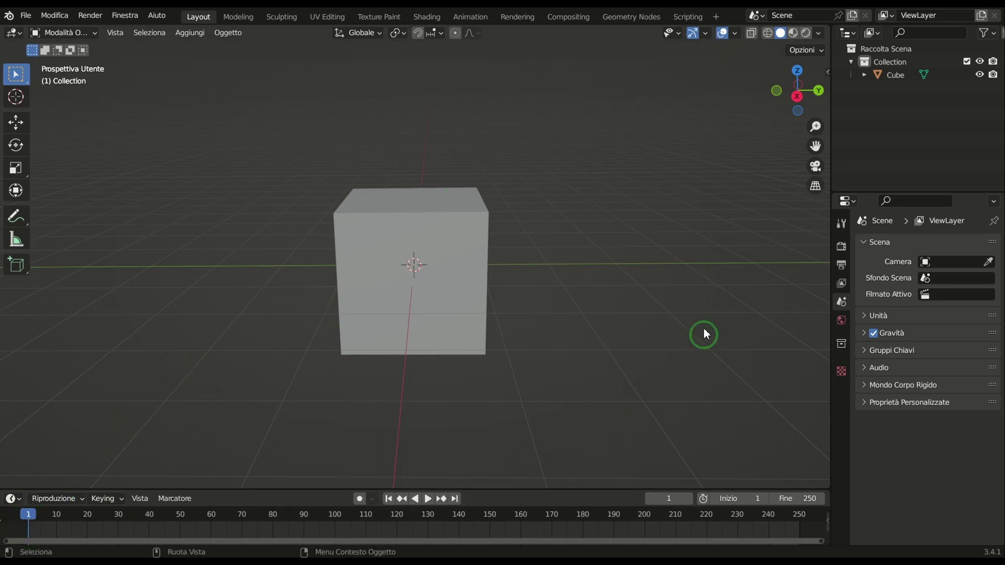
pyautogui.click(826, 76)
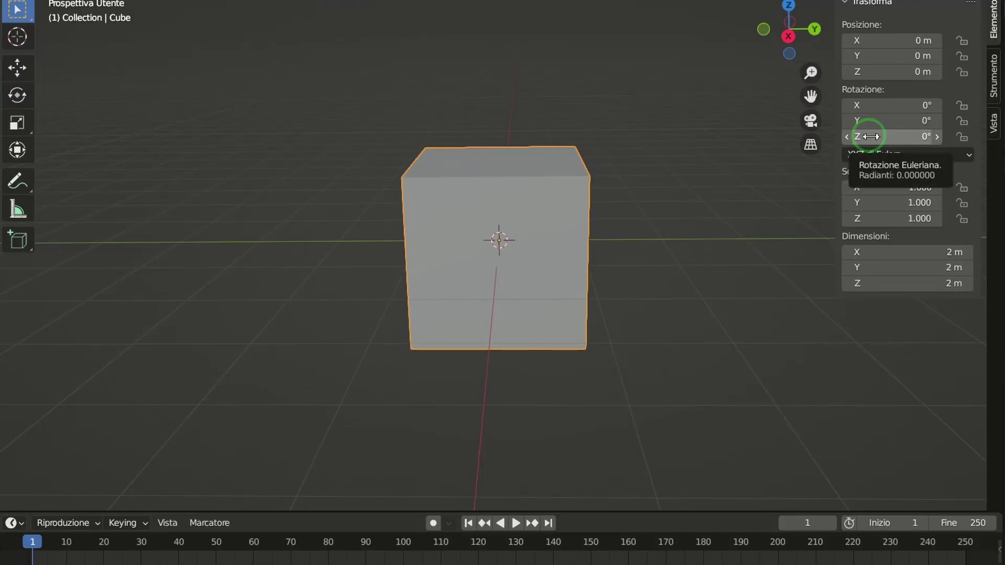
# Insert rotation keyframes for the Cube at frame 1 with X, Y and Z at 0°
pyautogui.rightClick(870, 136)
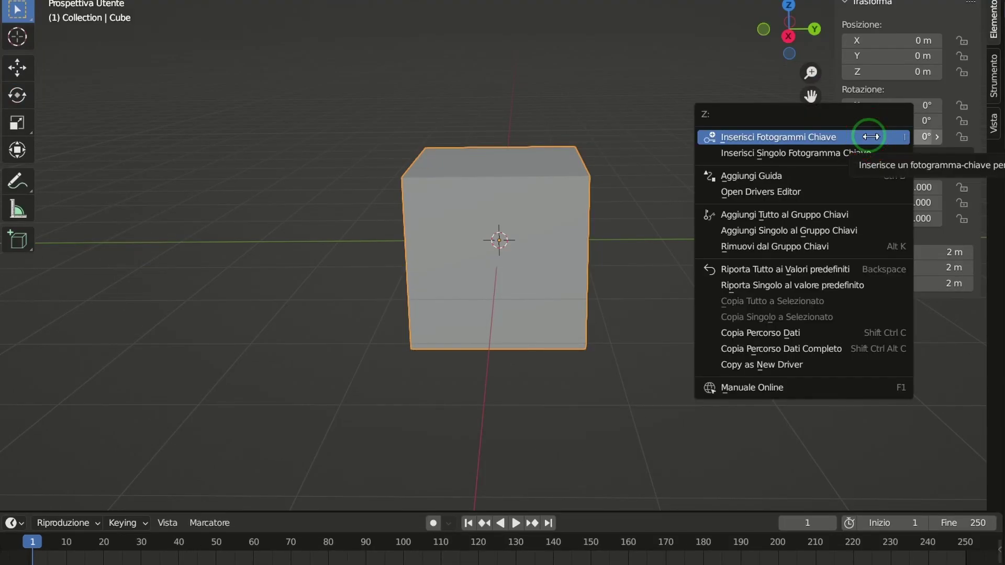
pyautogui.click(836, 136)
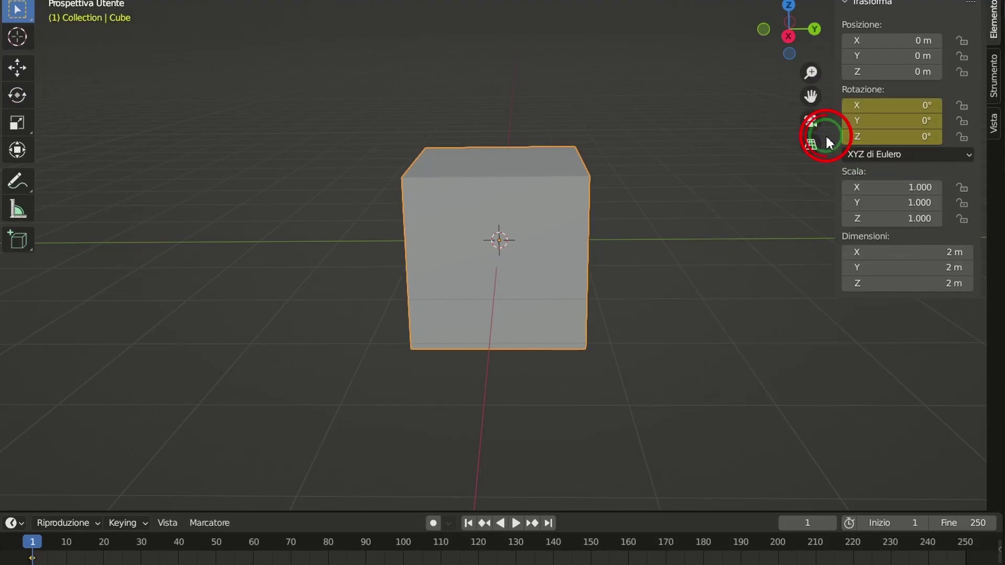
pyautogui.click(32, 558)
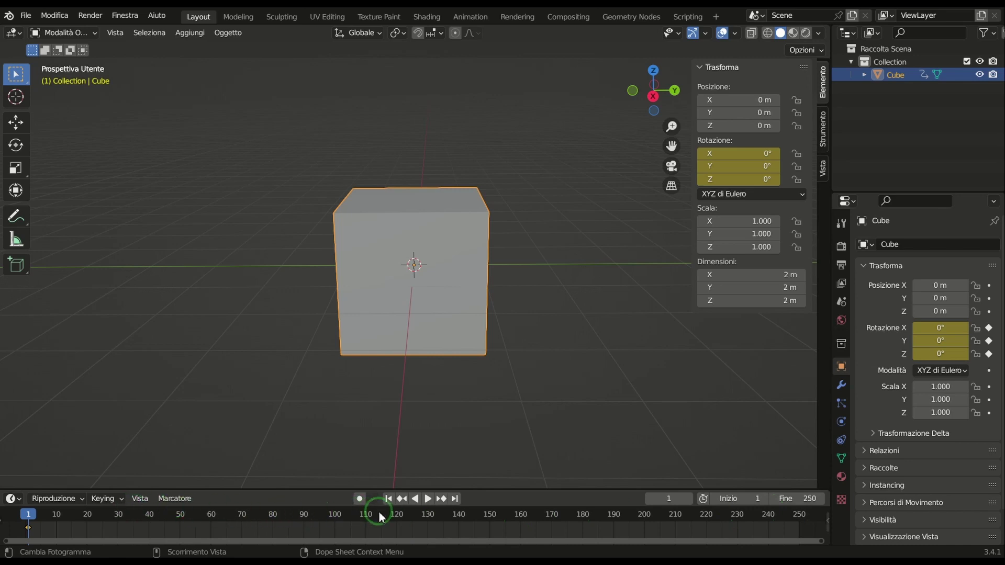
# Set the scene end frame to 100, enlarge the timeline, and move the playhead to frame 100
pyautogui.click(802, 499)
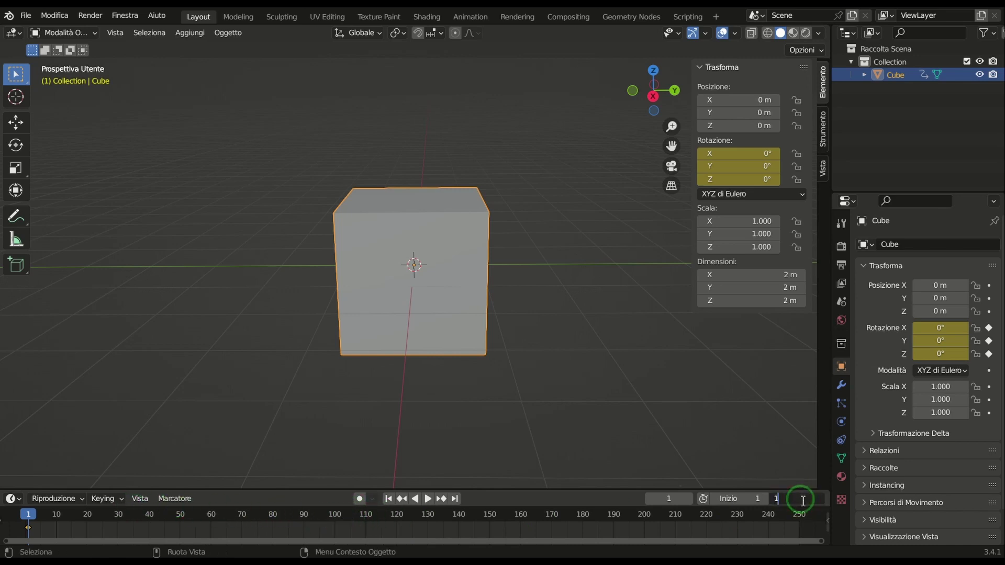
pyautogui.write('100')
pyautogui.press('Return')
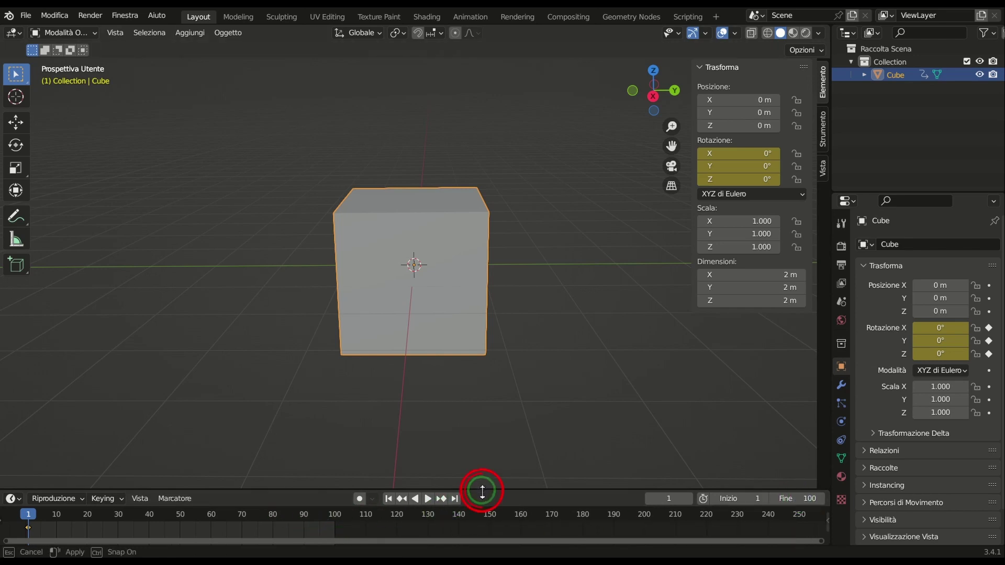
pyautogui.moveTo(481, 489); pyautogui.dragTo(478, 390)
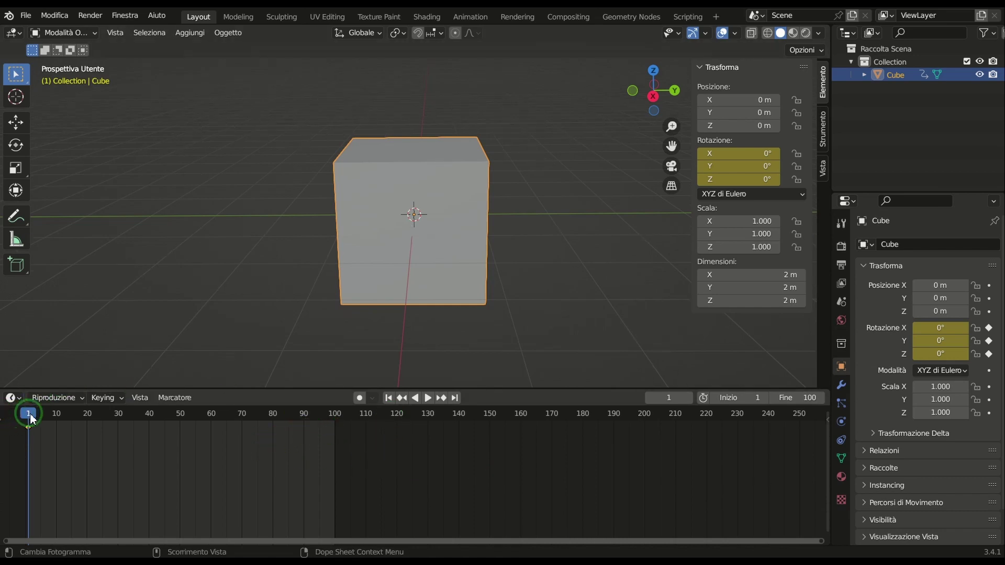
pyautogui.moveTo(30, 414)
pyautogui.mouseDown()
pyautogui.moveTo(253, 412)
pyautogui.moveTo(341, 424)
pyautogui.moveTo(334, 419)
pyautogui.mouseUp()
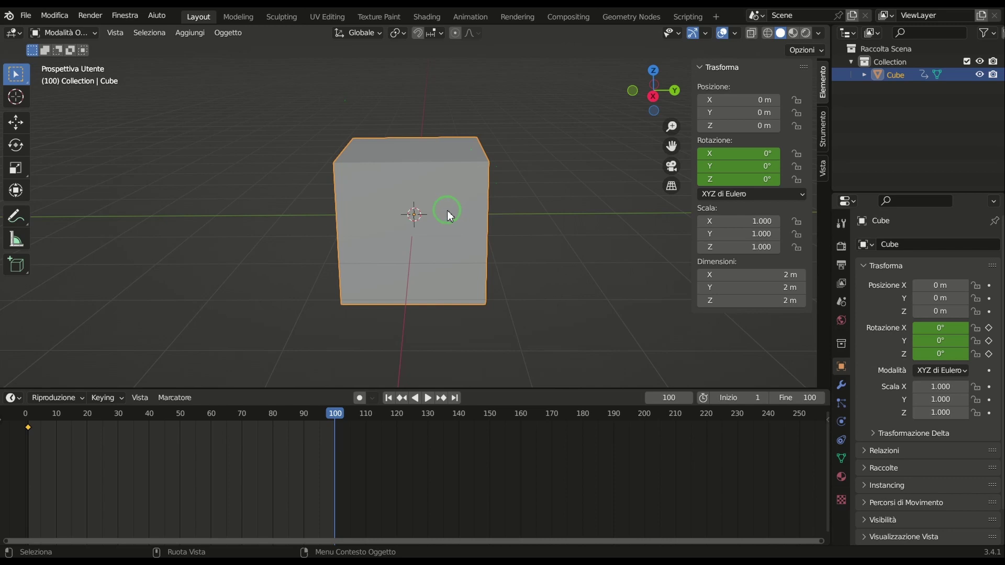
# Keyframe the Cube's Z rotation at 360° on frame 100 and play the spin
pyautogui.click(732, 181)
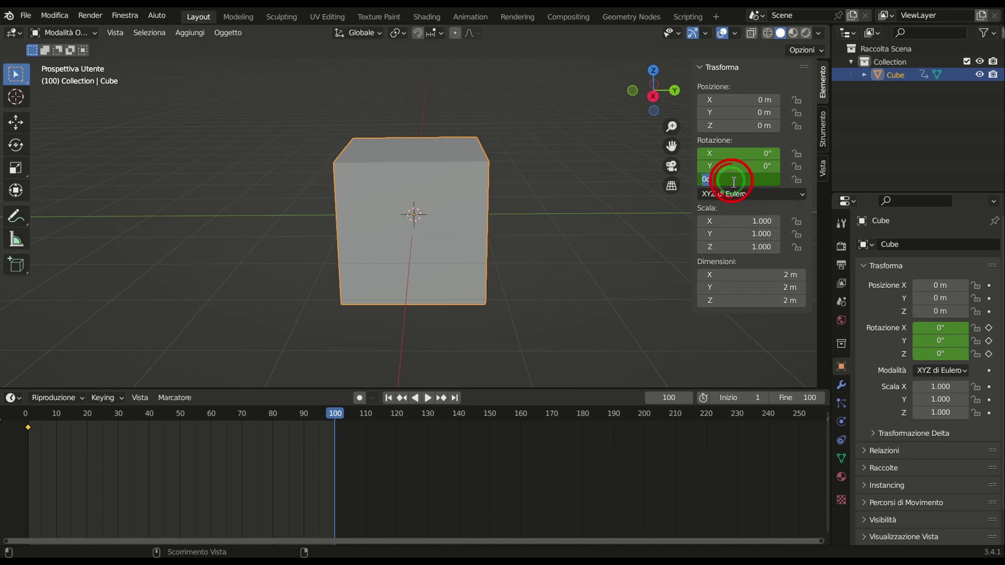
pyautogui.write('360')
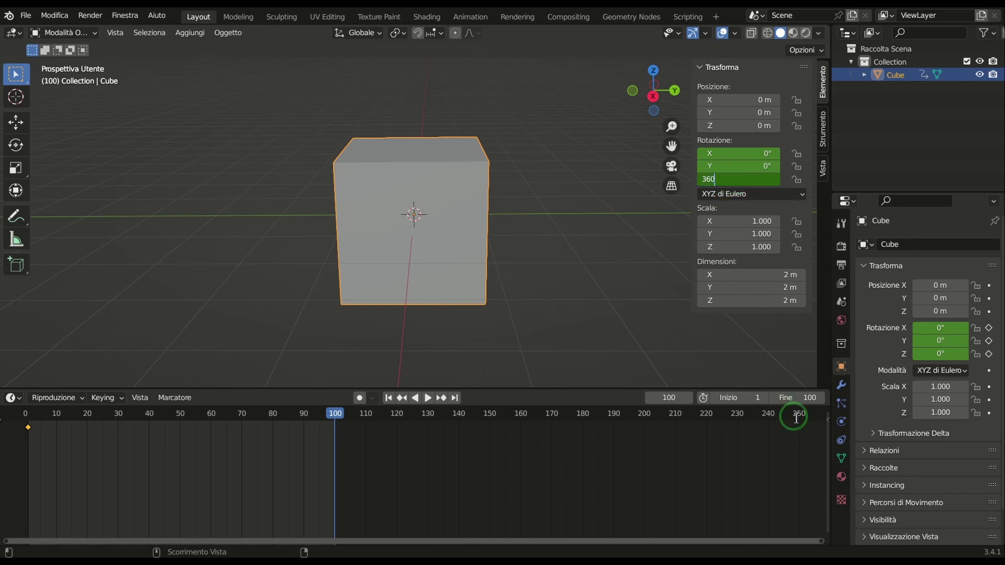
pyautogui.click(796, 417)
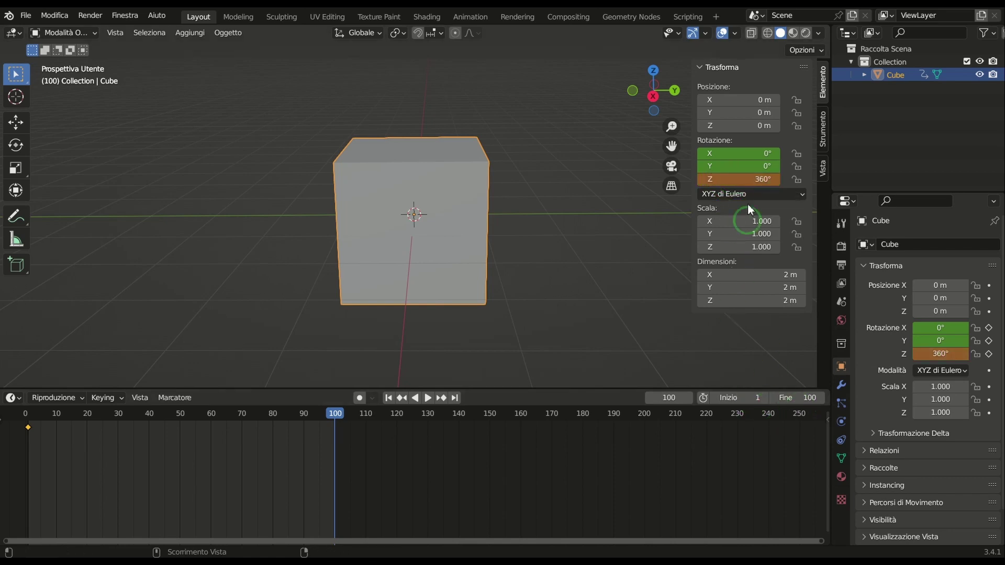
pyautogui.rightClick(736, 179)
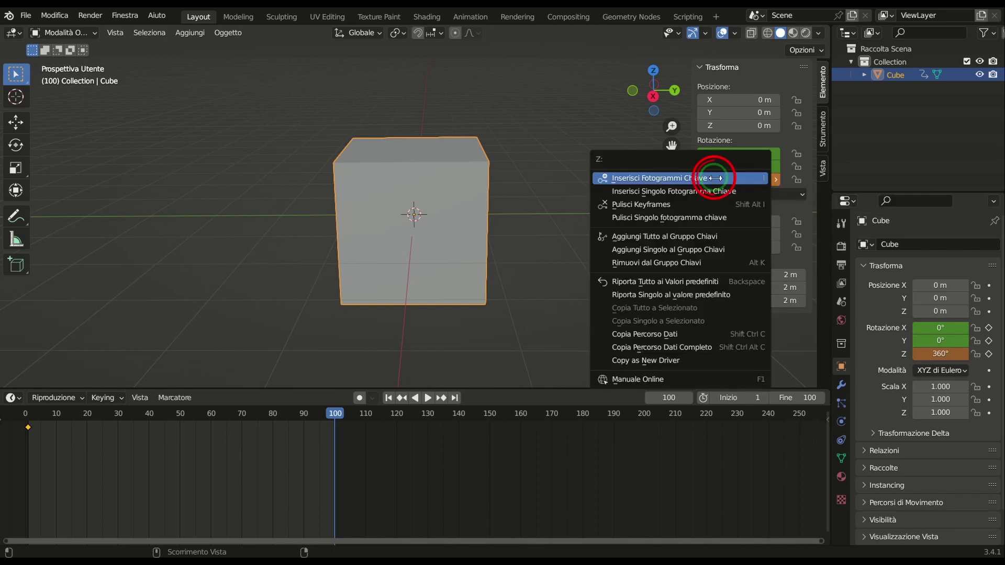
pyautogui.click(715, 178)
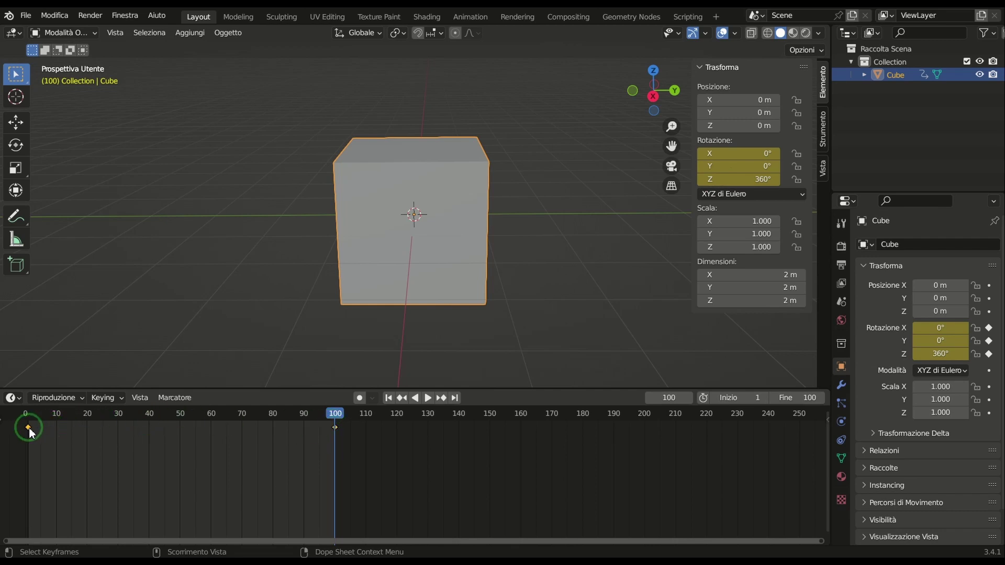
pyautogui.click(428, 398)
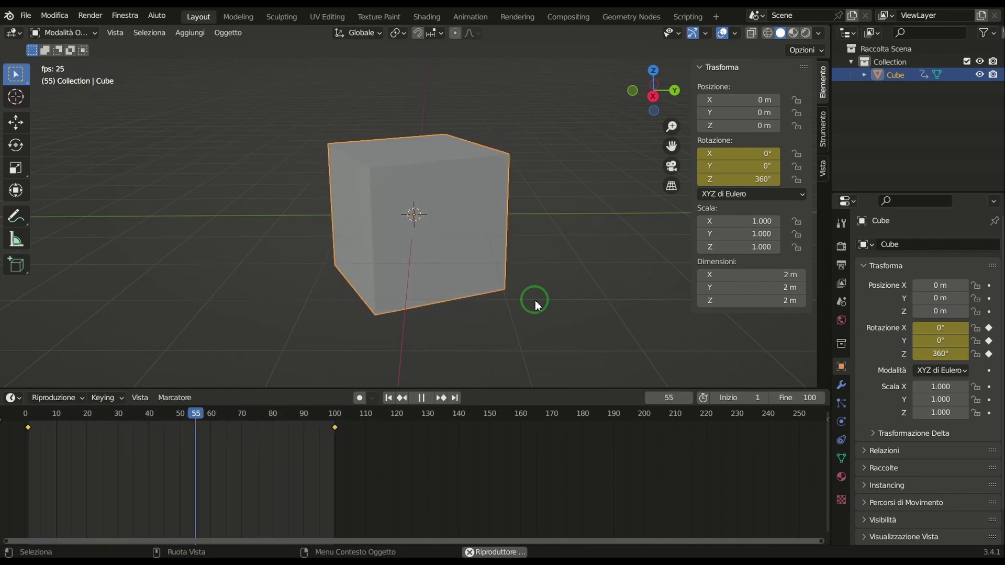
# Stop playback, return the playhead to frame 1, and select the frame-100 keyframe
pyautogui.click(425, 402)
pyautogui.click(85, 412)
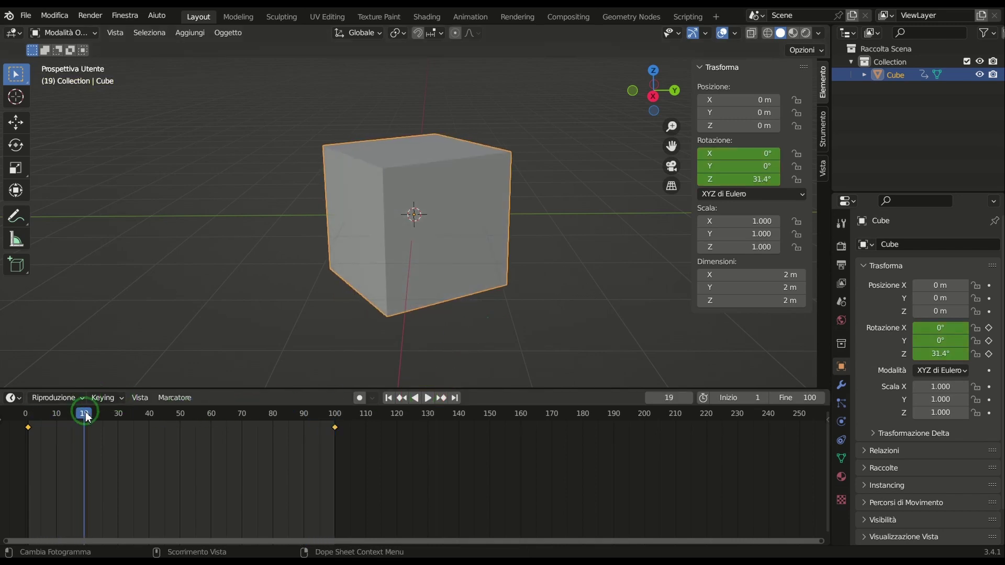
pyautogui.click(44, 419)
pyautogui.moveTo(44, 418); pyautogui.dragTo(28, 417)
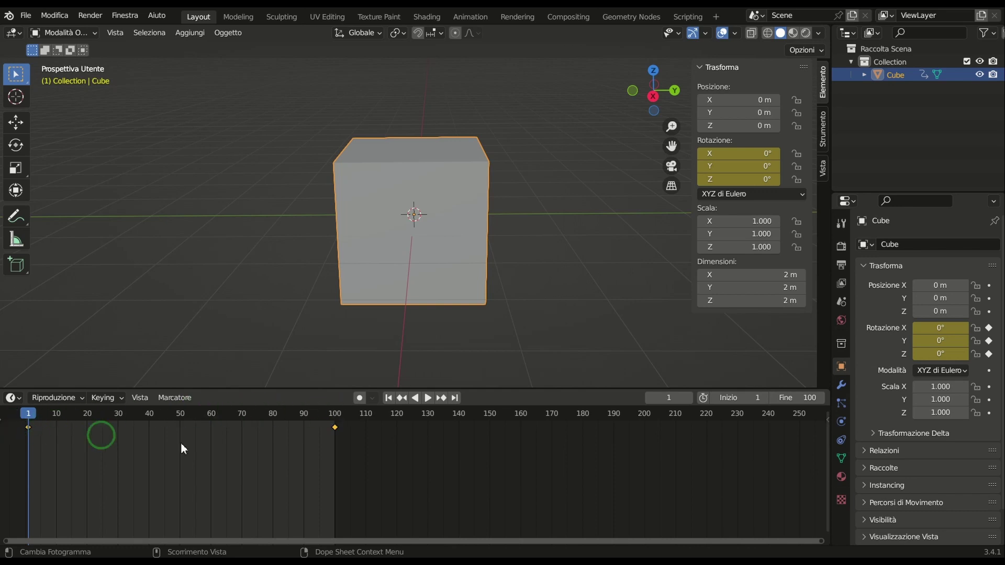
pyautogui.click(335, 428)
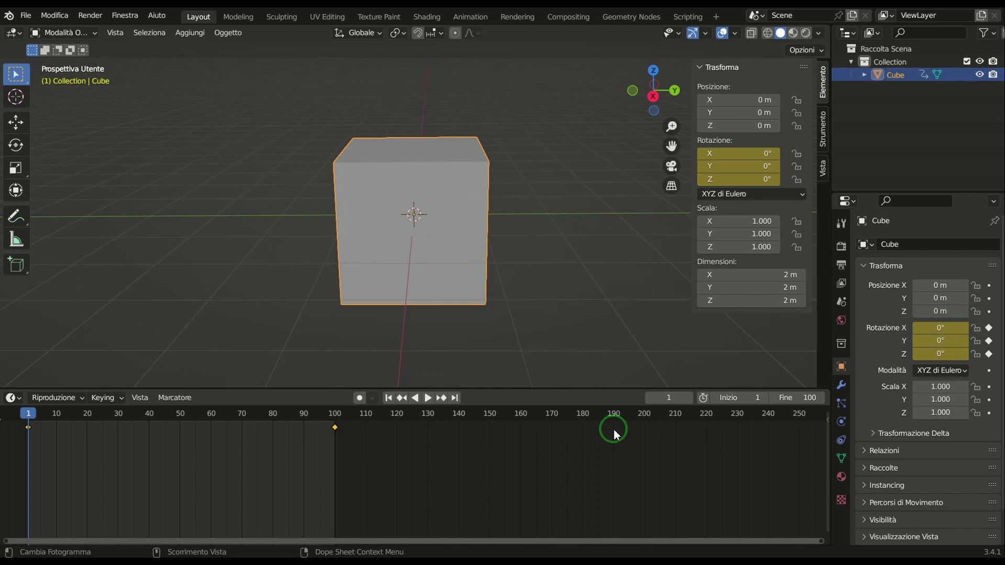
# Confirm the new end frame, scrub through the spin, and drag the 360° keyframe to frame 250
pyautogui.click(800, 397)
pyautogui.write('250')
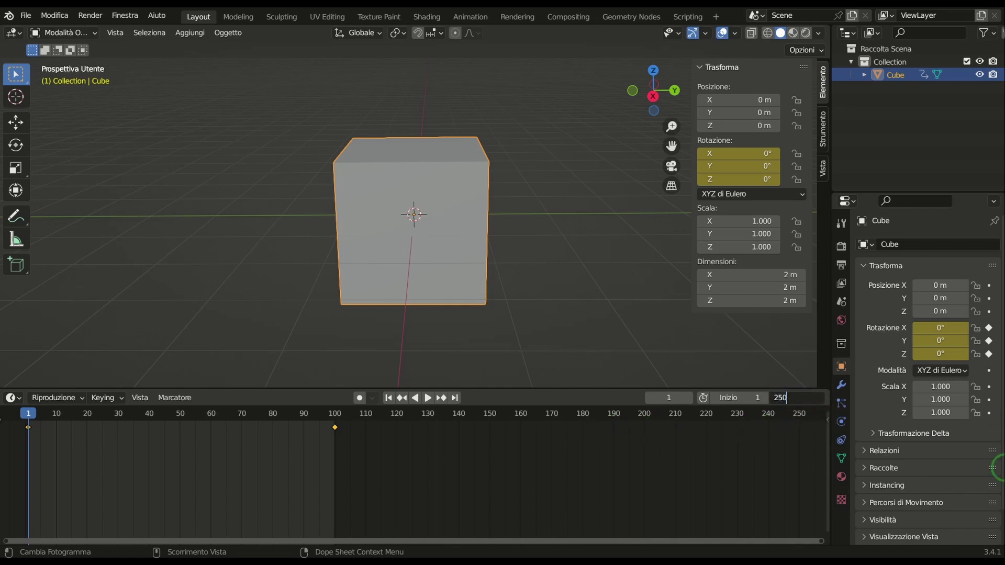
pyautogui.press('Return')
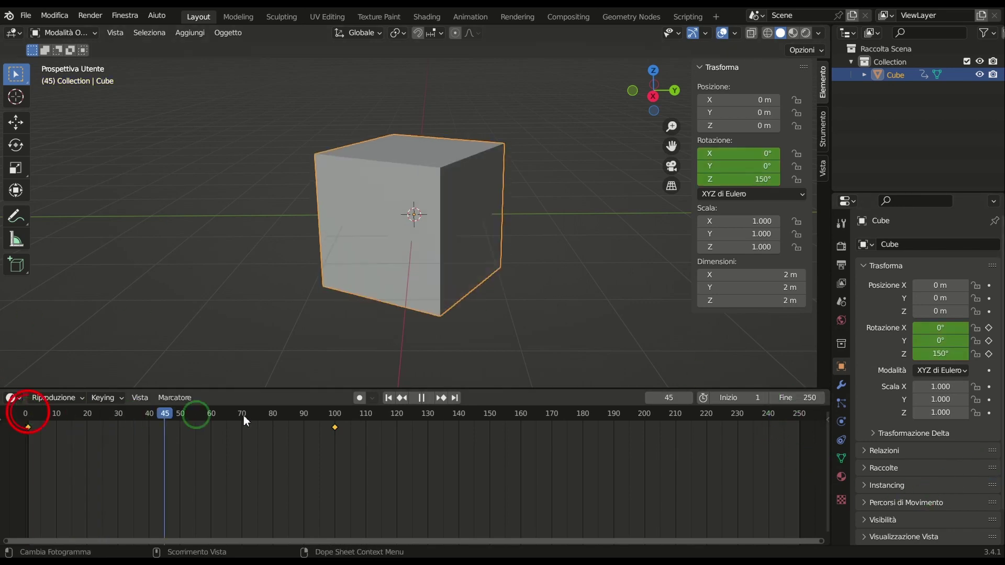
pyautogui.moveTo(30, 417); pyautogui.dragTo(801, 463)
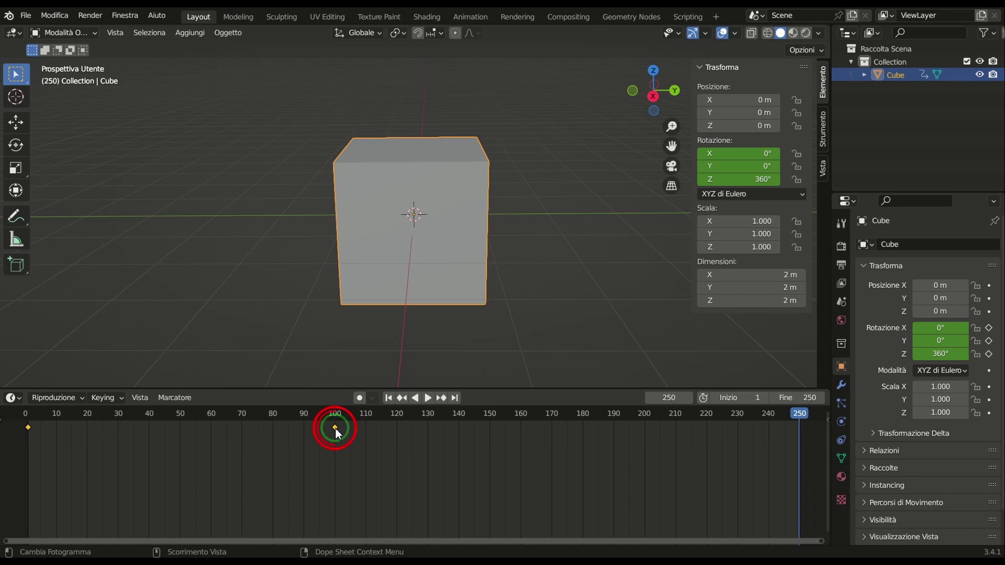
pyautogui.moveTo(336, 433); pyautogui.dragTo(801, 439)
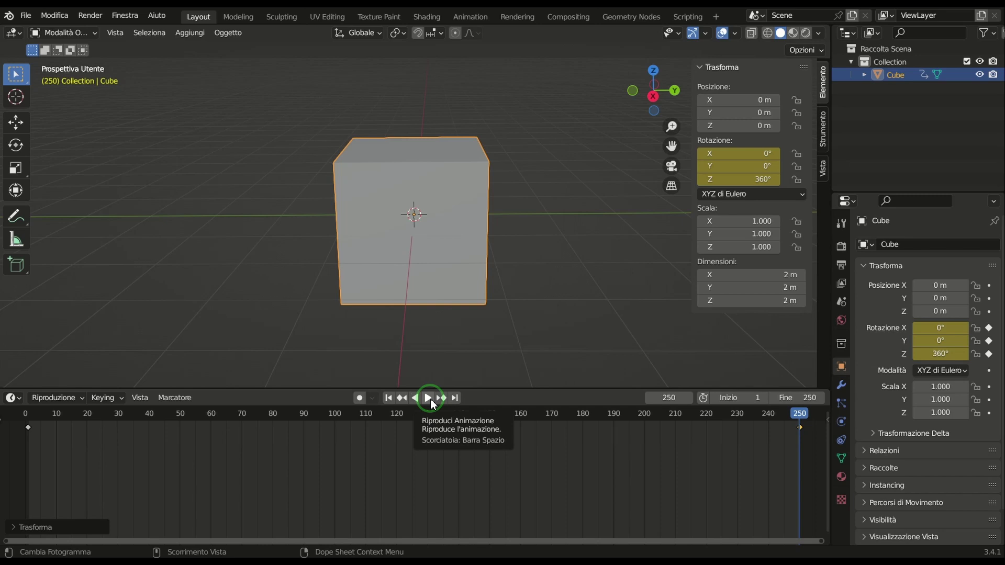
# Play and pause the spin animation, then rewind the playhead to frame 1
pyautogui.click(430, 399)
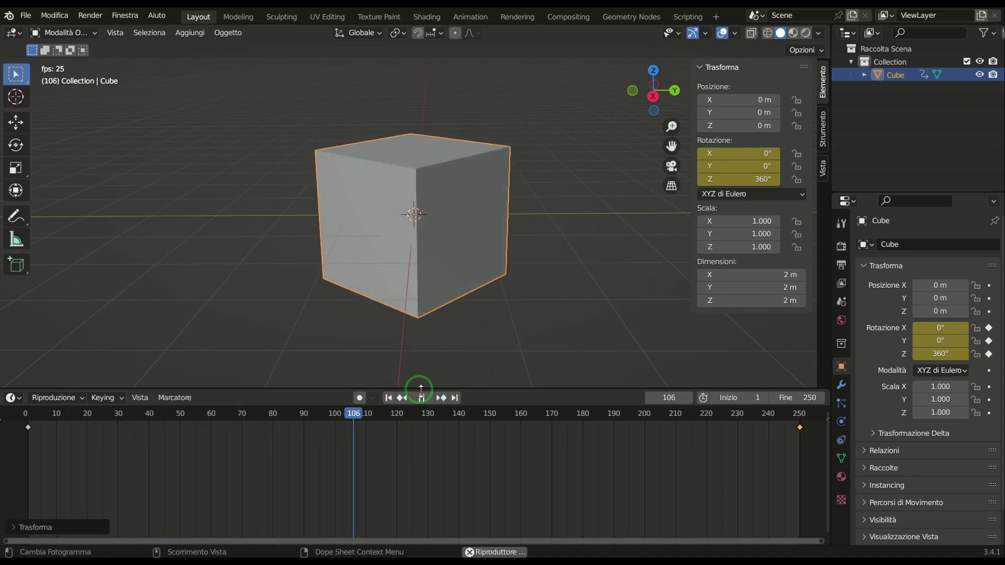
pyautogui.click(421, 399)
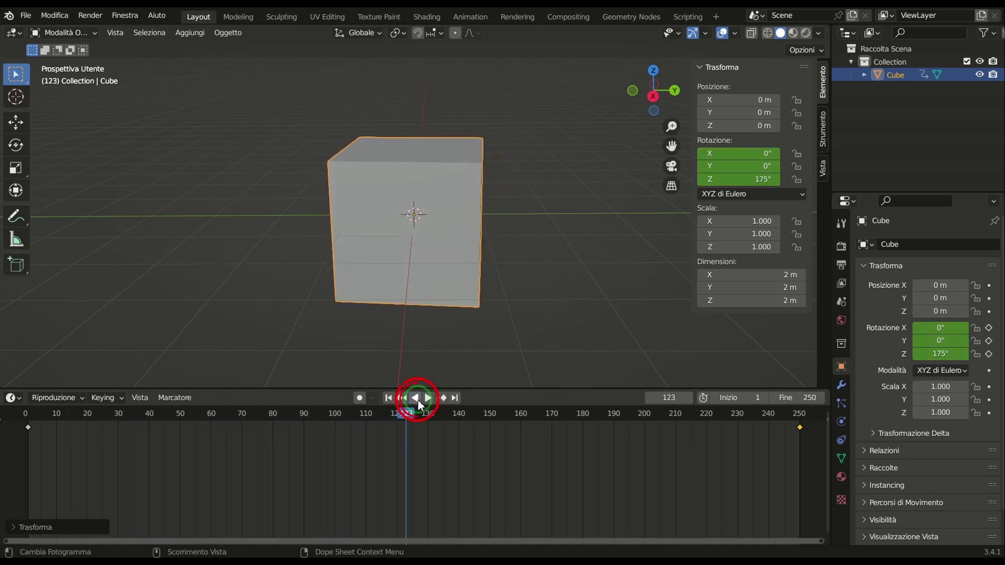
pyautogui.click(27, 416)
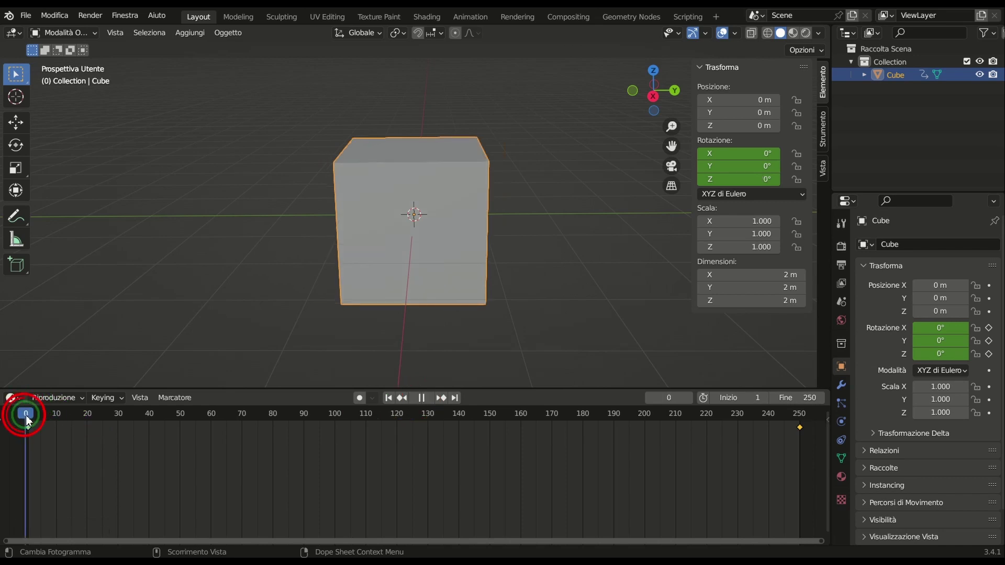
pyautogui.moveTo(26, 417); pyautogui.dragTo(29, 417)
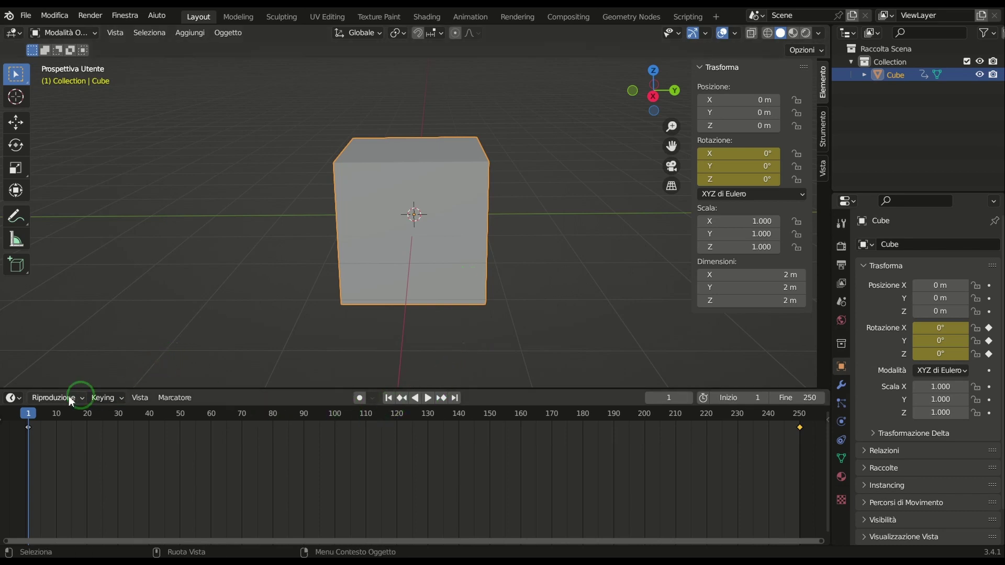
# Turn the Timeline into an enlarged Graph Editor with all rotation curves framed
pyautogui.click(11, 398)
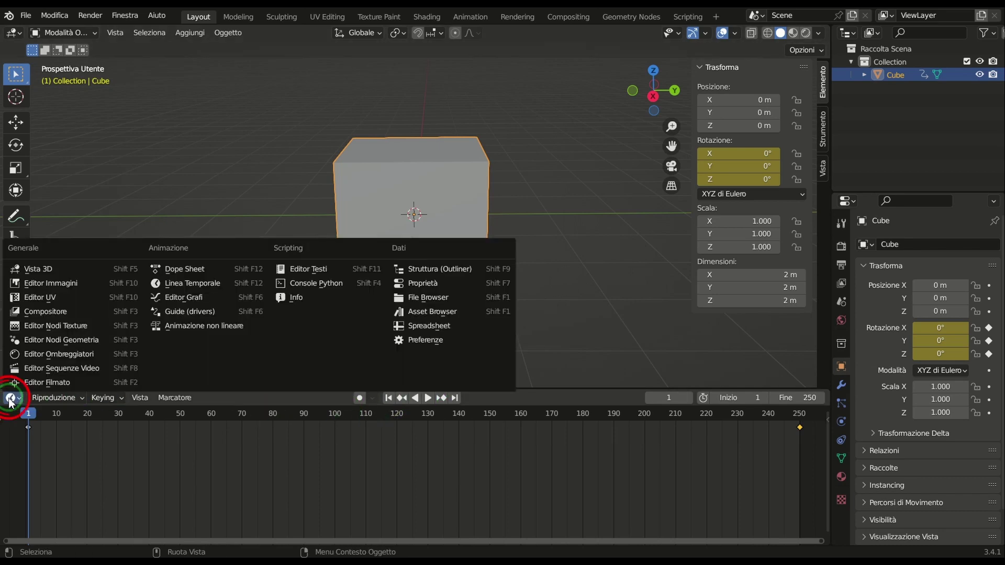
pyautogui.click(194, 297)
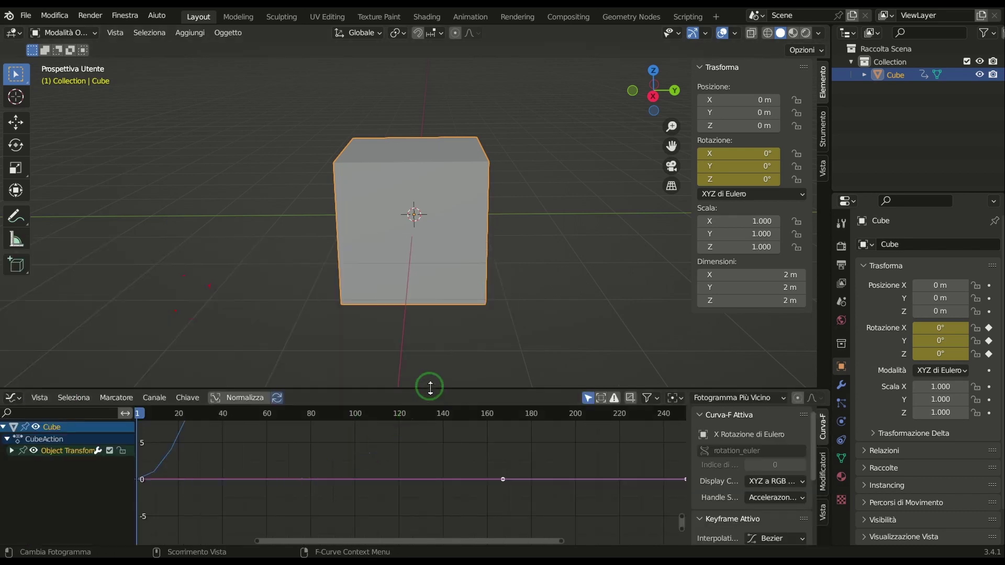
pyautogui.moveTo(430, 387); pyautogui.dragTo(430, 198)
pyautogui.press('Home')
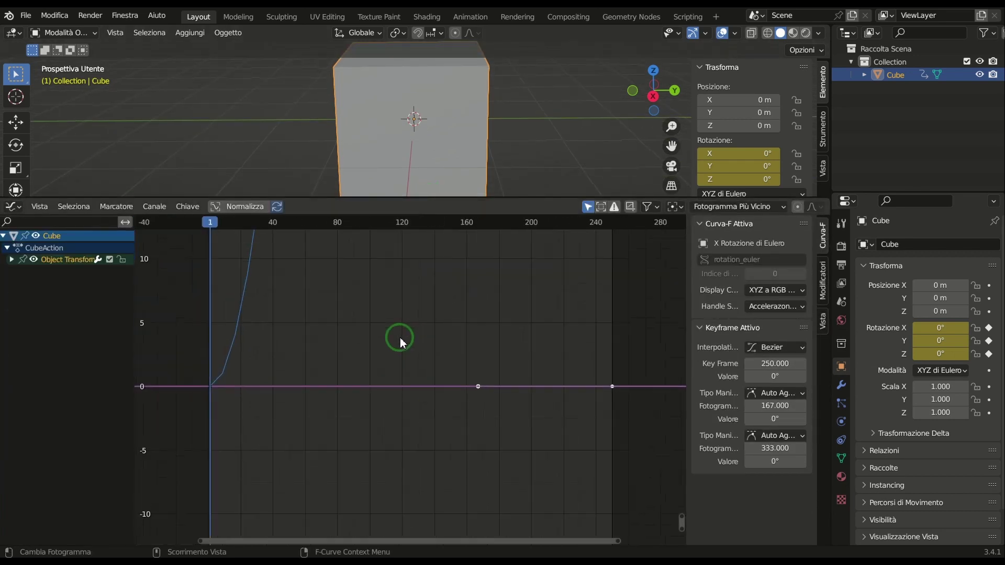
# Zoom the graph and select the Z Euler Rotation curve, bringing up its actions menu
pyautogui.scroll(-3, 400, 337)
pyautogui.scroll(-3, 364, 350)
pyautogui.scroll(-3, 407, 316)
pyautogui.click(407, 316)
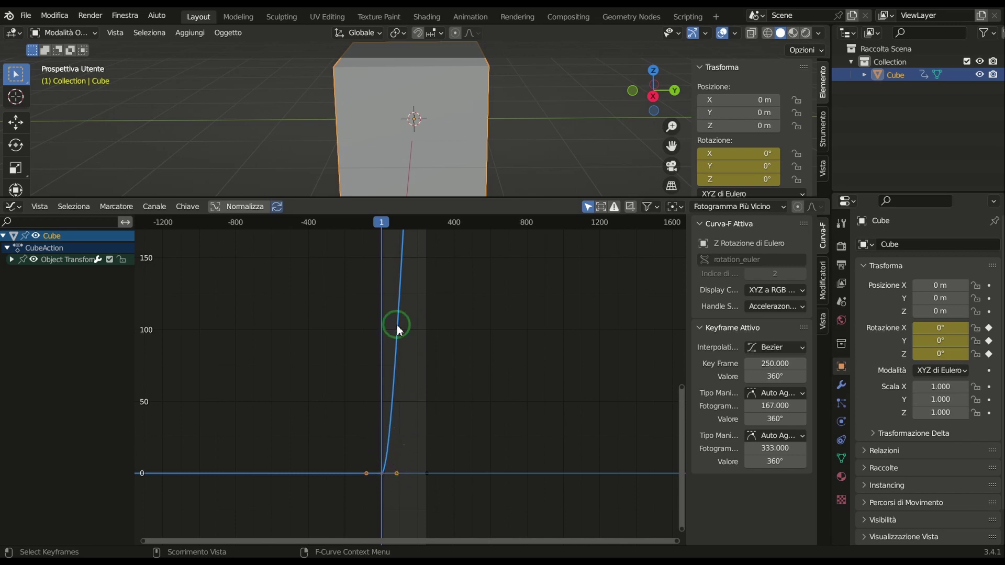
pyautogui.rightClick(409, 299)
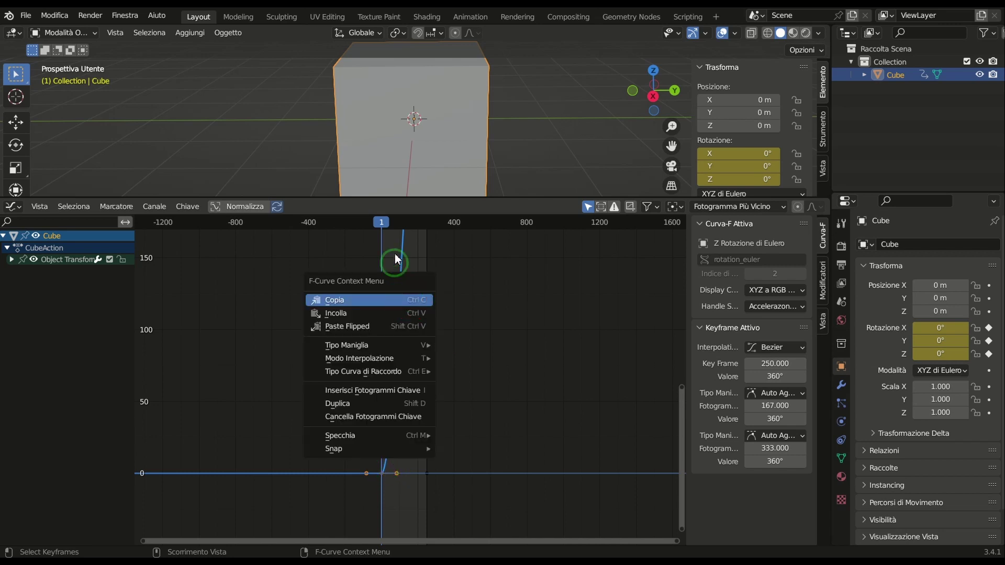
# Box-select the Z rotation keyframes and set their interpolation mode to Linear
pyautogui.click(394, 249)
pyautogui.moveTo(394, 246); pyautogui.dragTo(429, 306)
pyautogui.rightClick(396, 283)
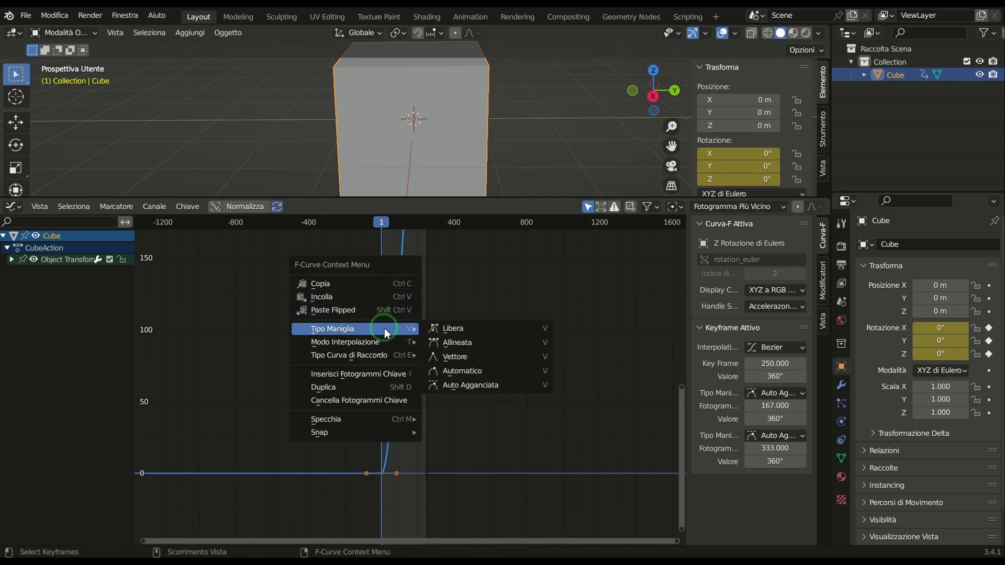
pyautogui.moveTo(345, 341)
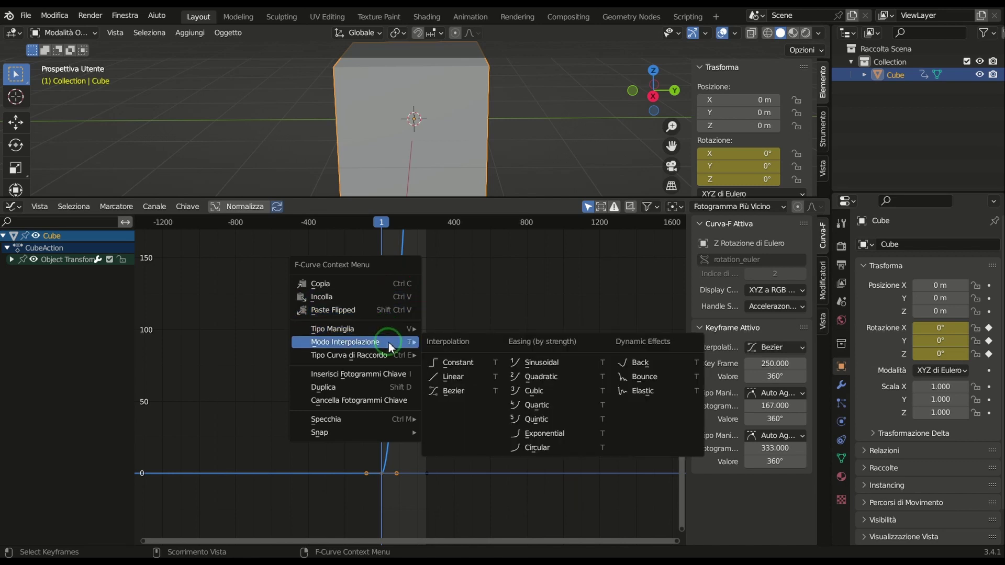
pyautogui.click(463, 378)
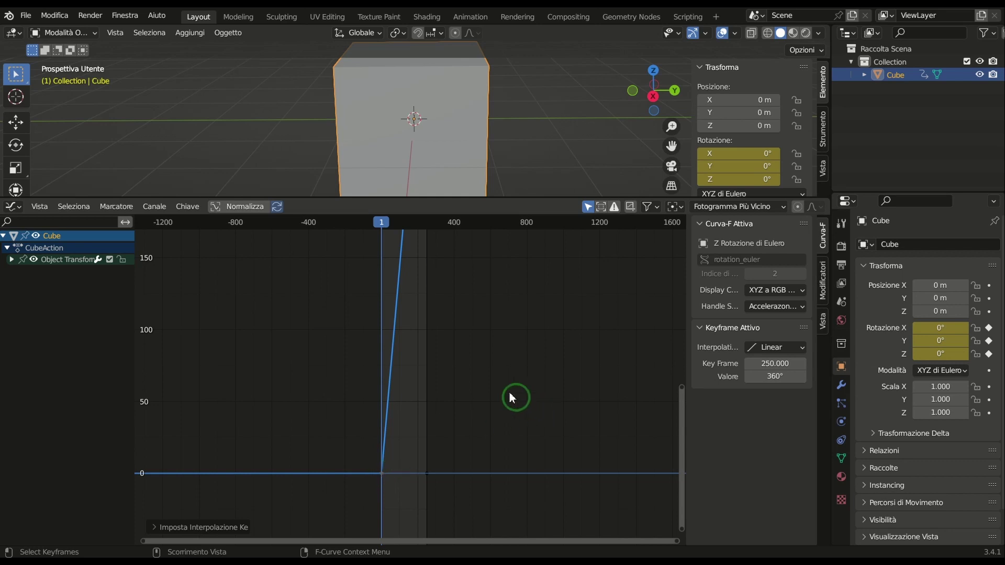
# Scroll the Graph Editor up to the curve's 360° plateau and open the editor-type list
pyautogui.moveTo(681, 421); pyautogui.dragTo(695, 219)
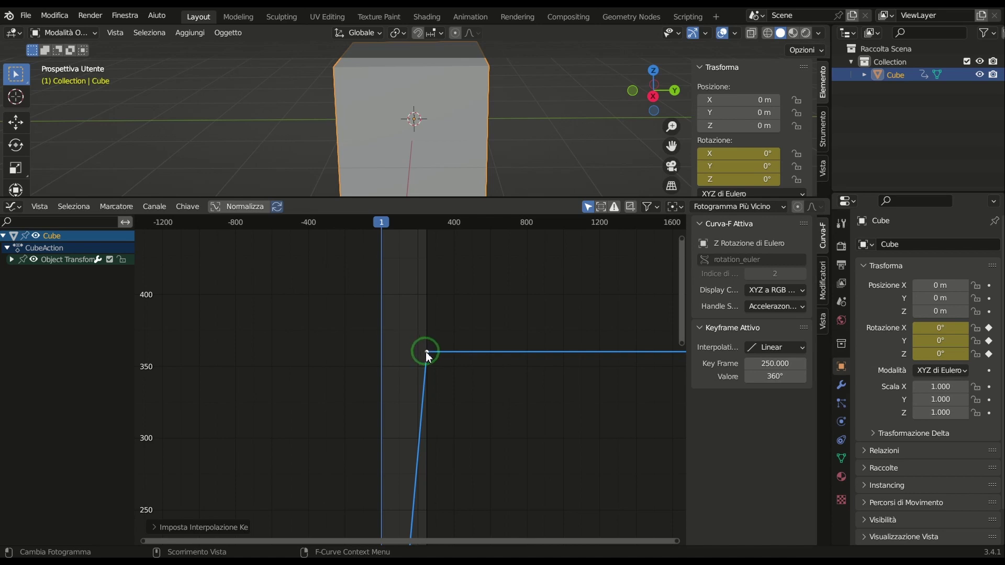
pyautogui.click(12, 208)
# Switch back to a shrunken Timeline, play the spin, stop it, and rewind to frame 1
pyautogui.click(195, 257)
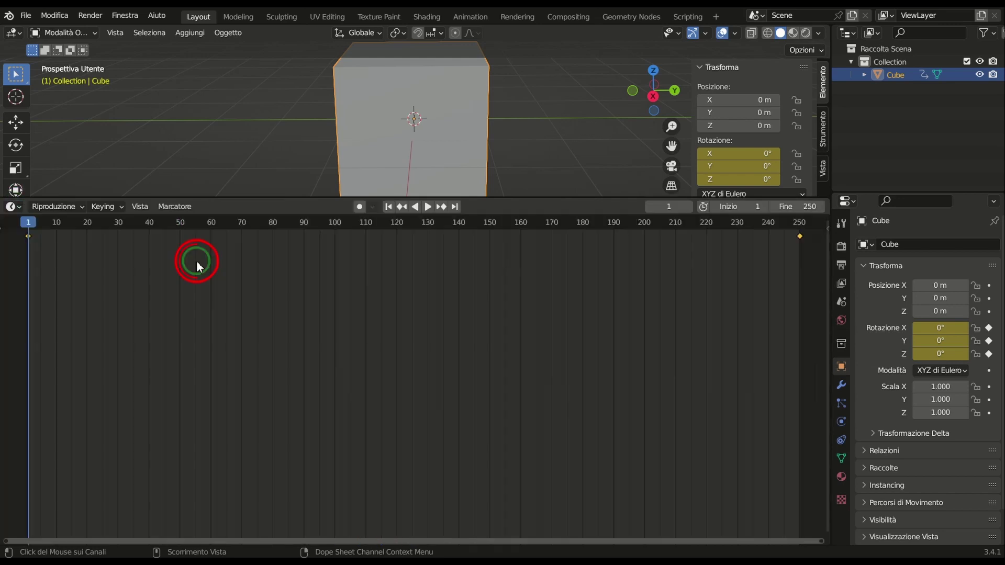
pyautogui.click(428, 208)
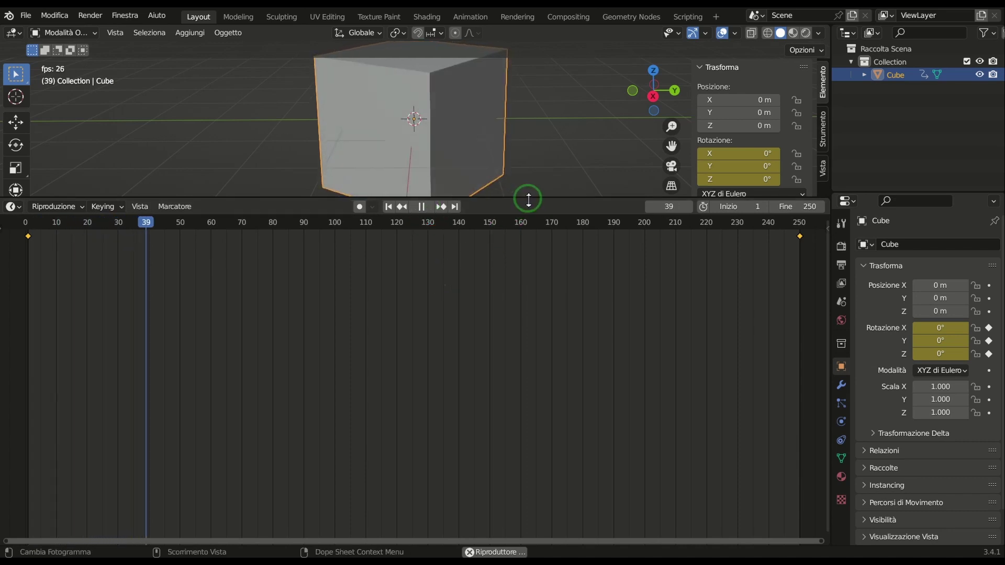
pyautogui.moveTo(528, 199); pyautogui.dragTo(523, 397)
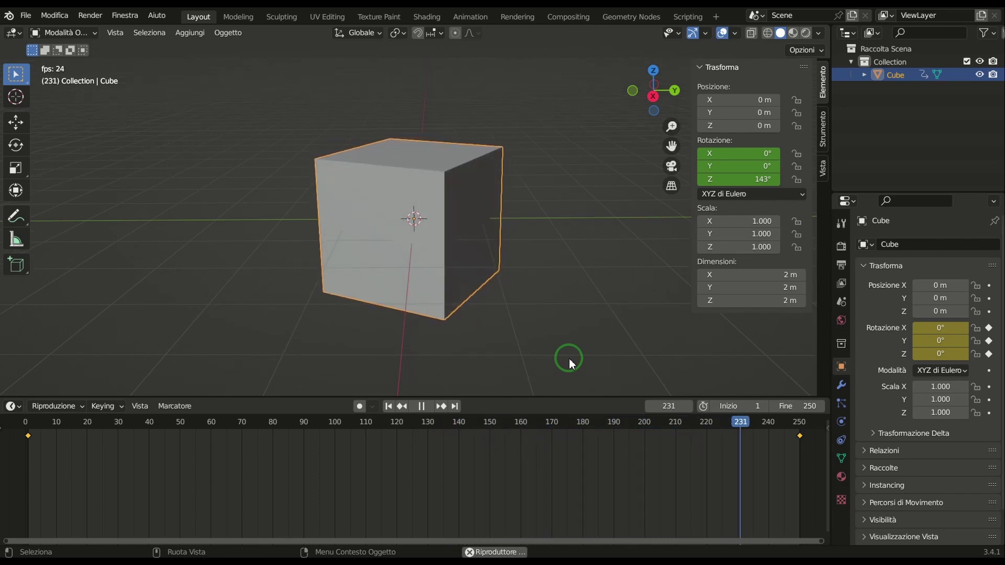
pyautogui.click(420, 406)
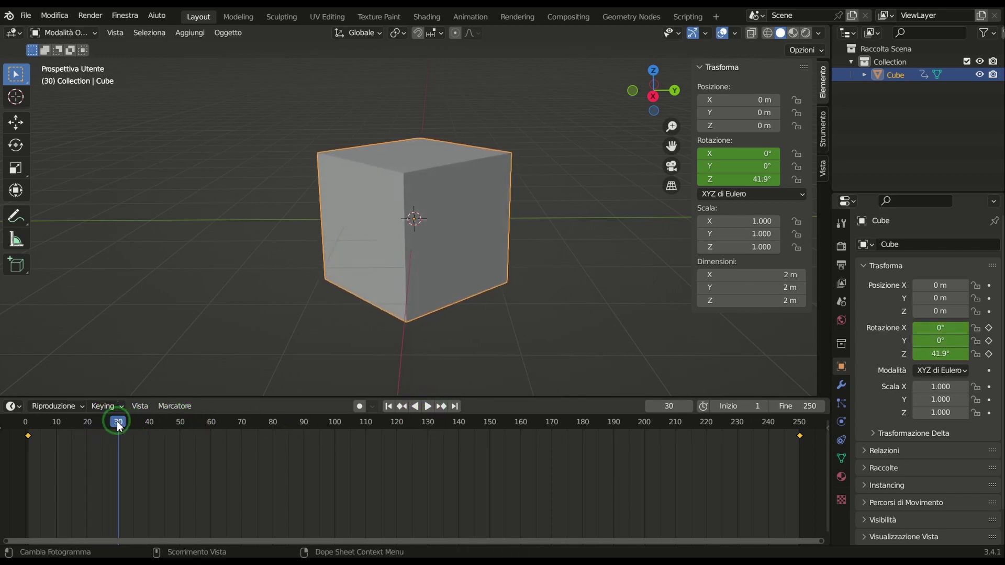
pyautogui.moveTo(118, 427); pyautogui.dragTo(28, 430)
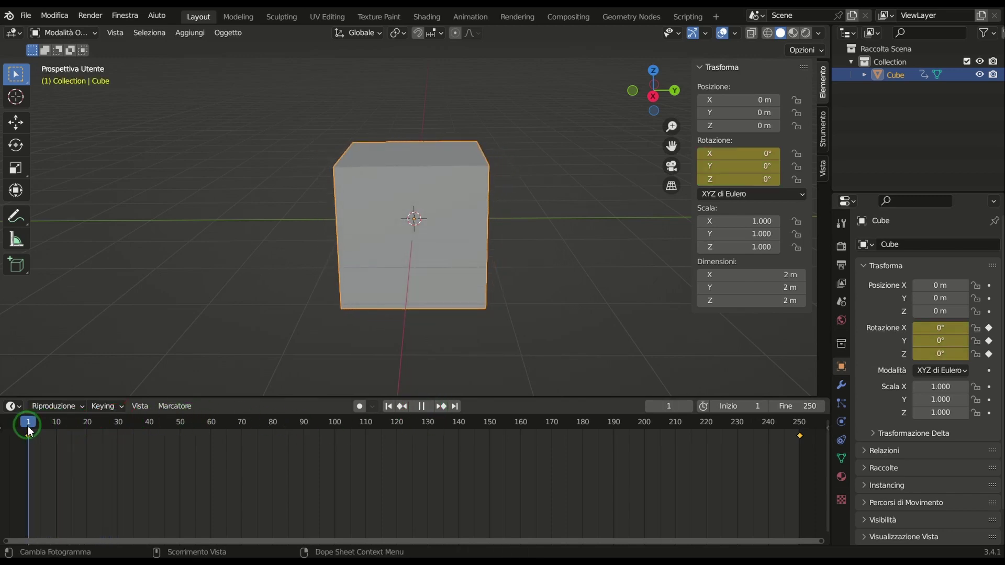
# Set the end frame to 50 and drag the 360° keyframe from frame 250 to frame 50
pyautogui.click(802, 407)
pyautogui.write('50')
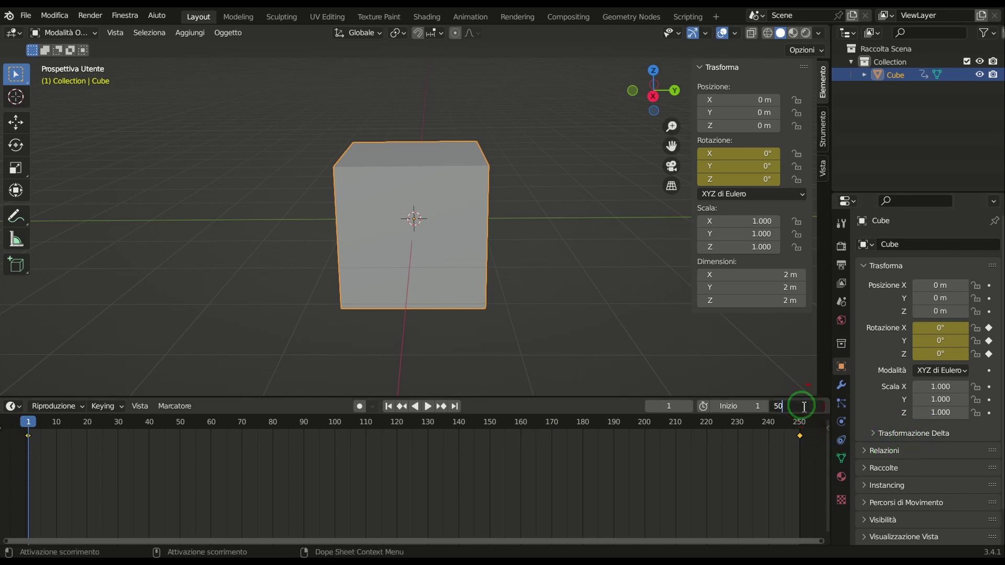
pyautogui.press('Return')
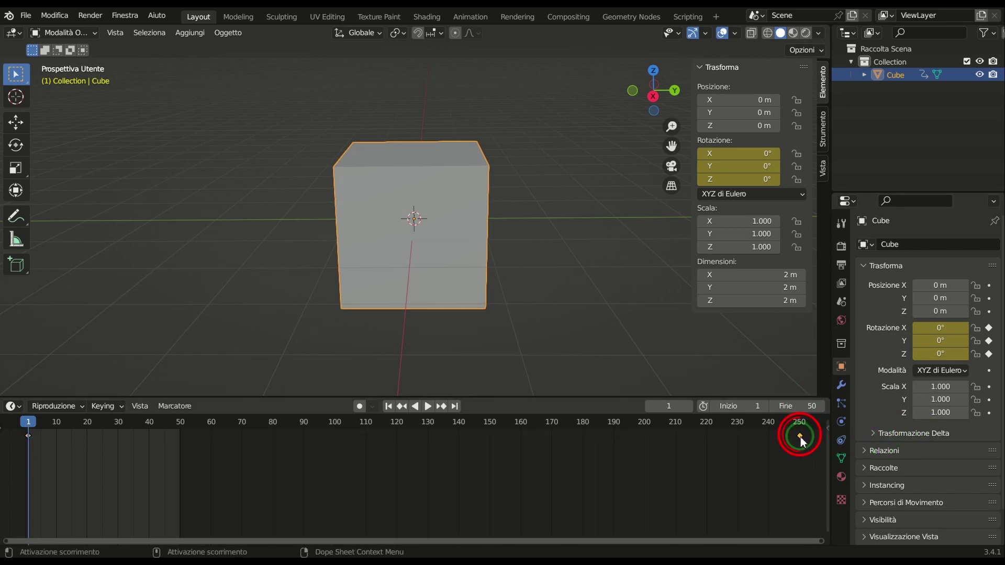
pyautogui.moveTo(800, 438); pyautogui.dragTo(625, 420)
pyautogui.moveTo(259, 443); pyautogui.dragTo(175, 444)
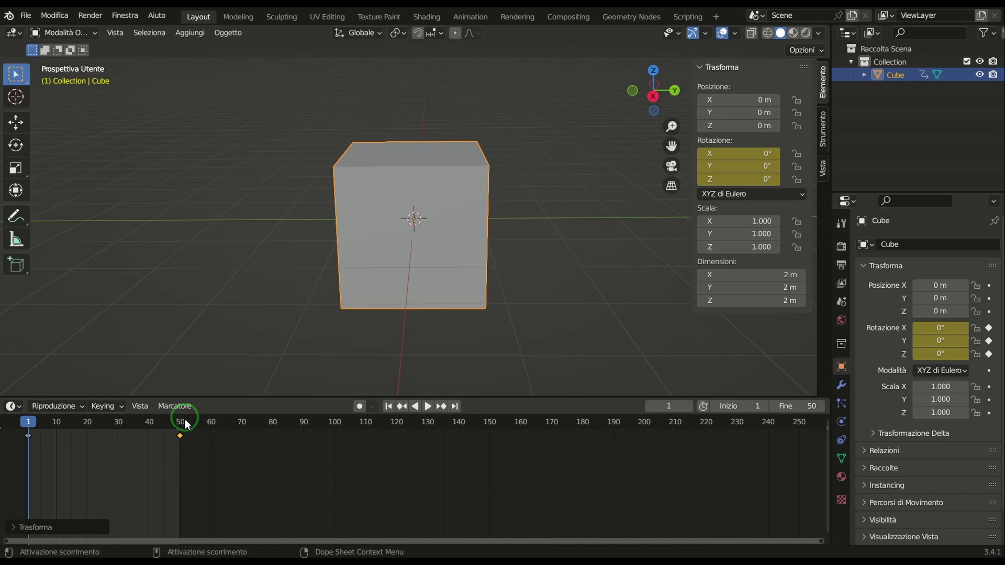
pyautogui.click(429, 411)
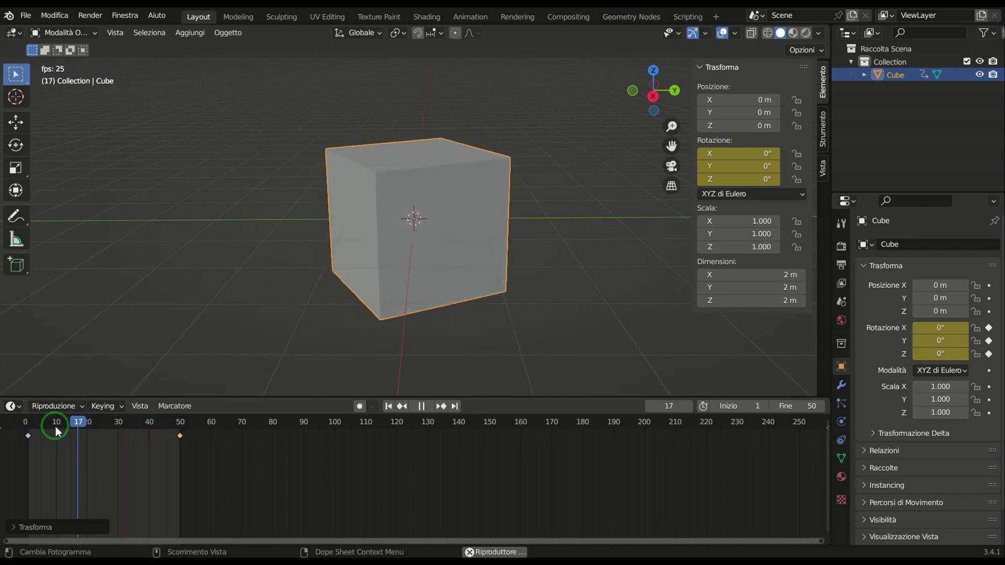
pyautogui.moveTo(55, 426); pyautogui.dragTo(182, 428)
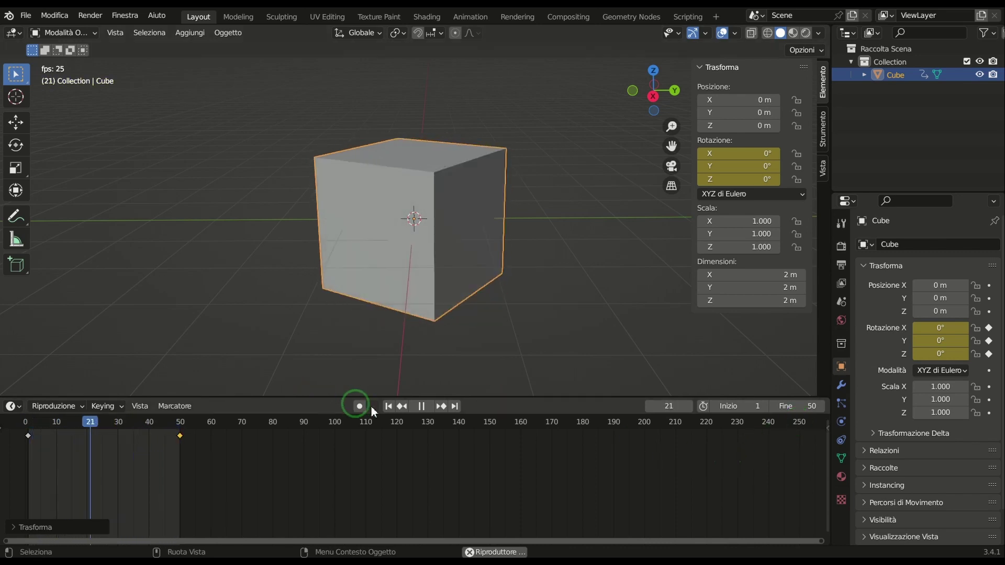
# Stop playback with Esc, resting on frame 50 where Z rotation reads 360°
pyautogui.press('Escape')
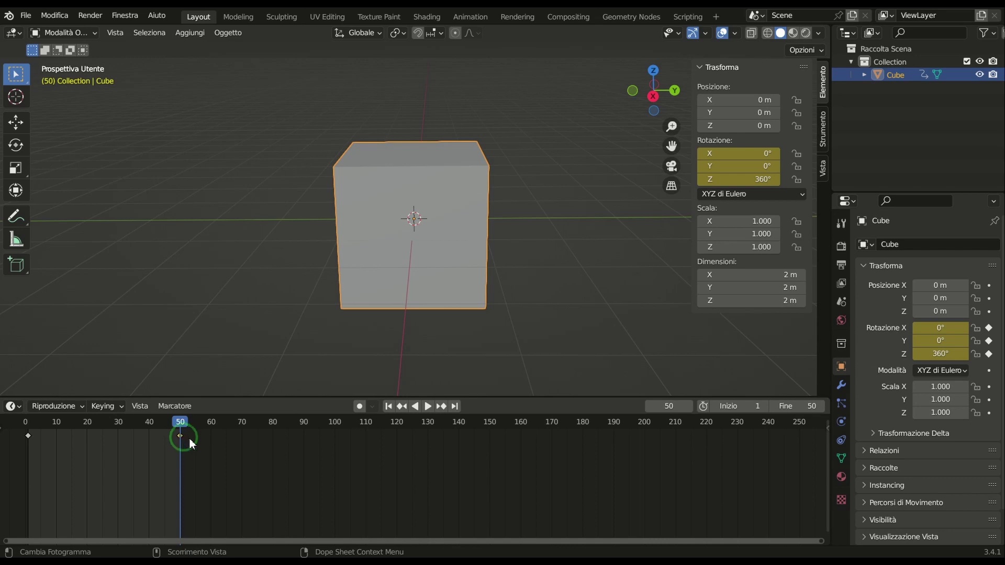
# Delete the frame-50 rotation key, re-keyframe Rotation Z at 353°, and play the spin
pyautogui.press('Delete')
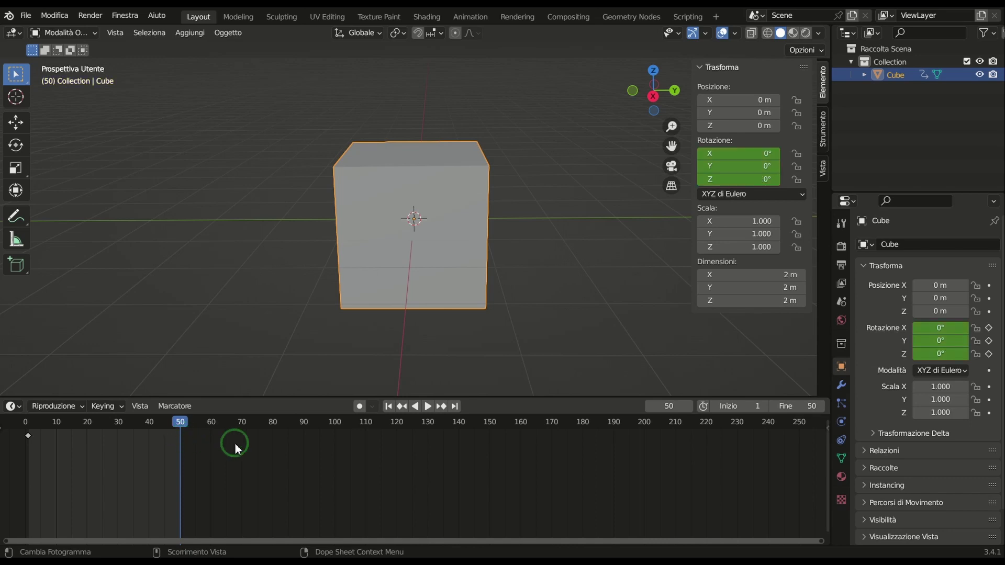
pyautogui.doubleClick(746, 181)
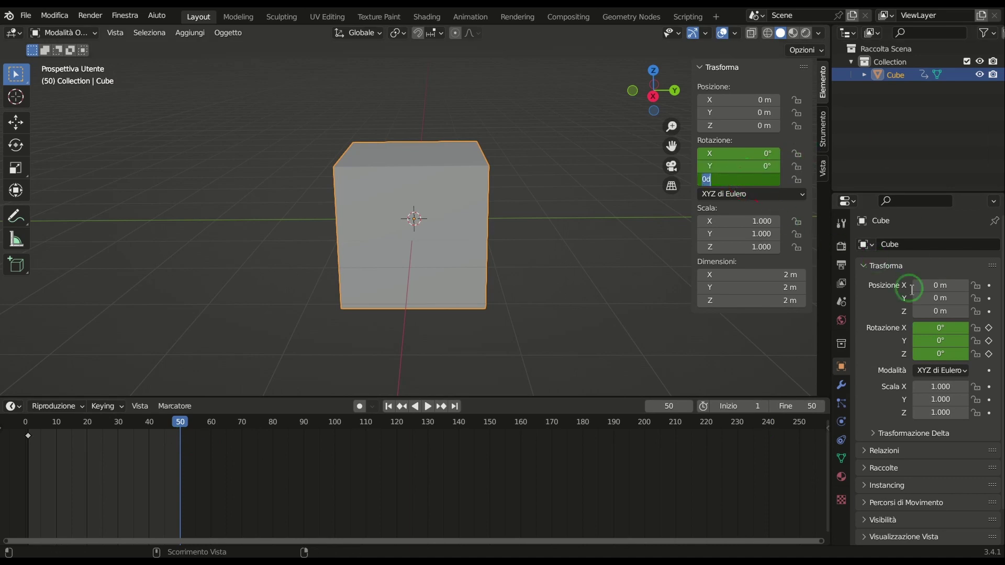
pyautogui.write('353')
pyautogui.press('Return')
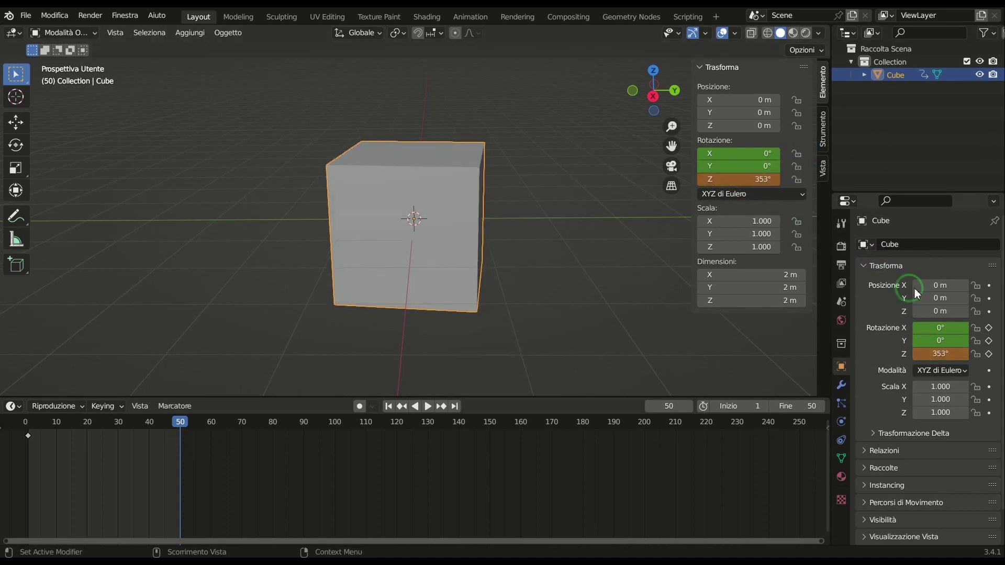
pyautogui.rightClick(735, 179)
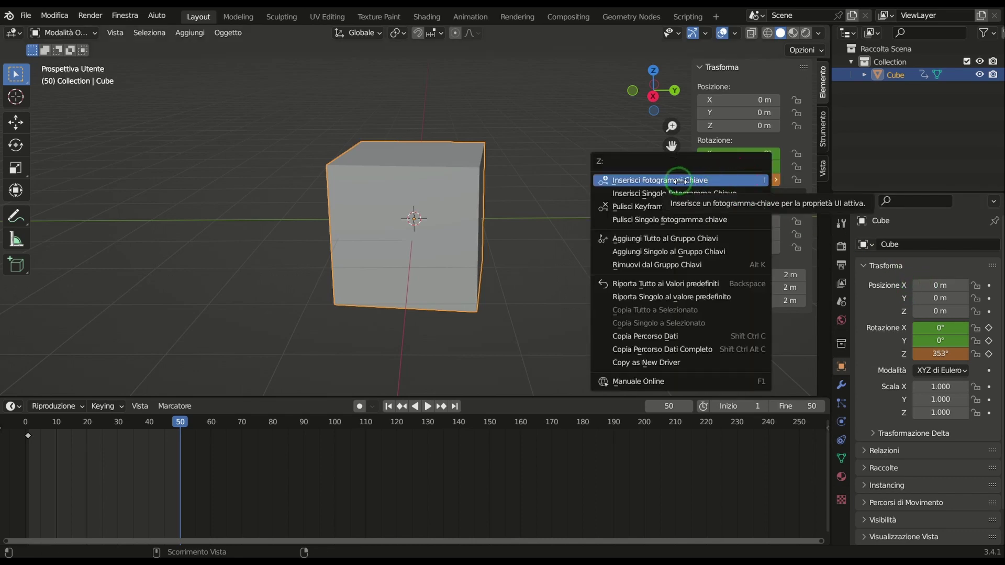
pyautogui.click(680, 180)
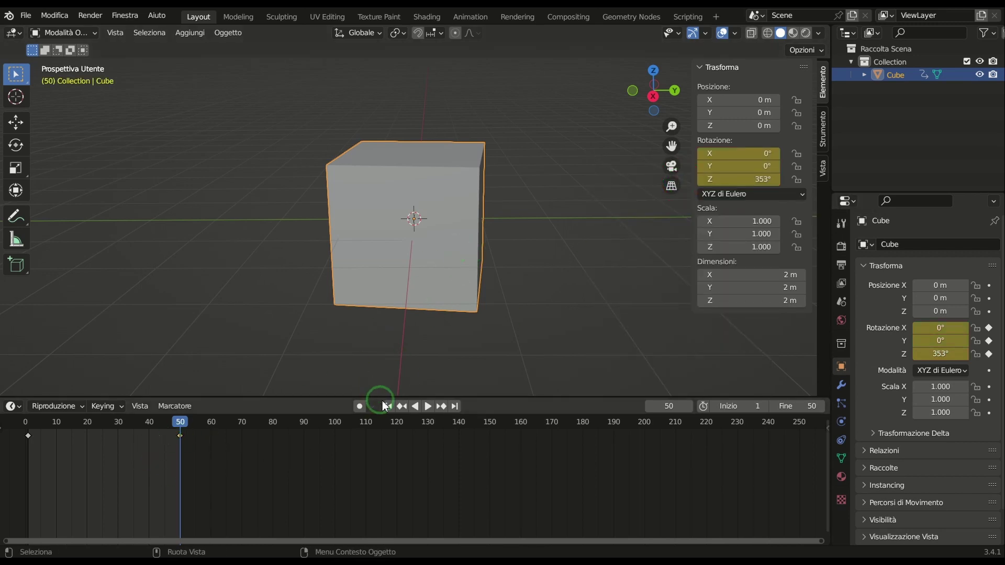
pyautogui.click(427, 406)
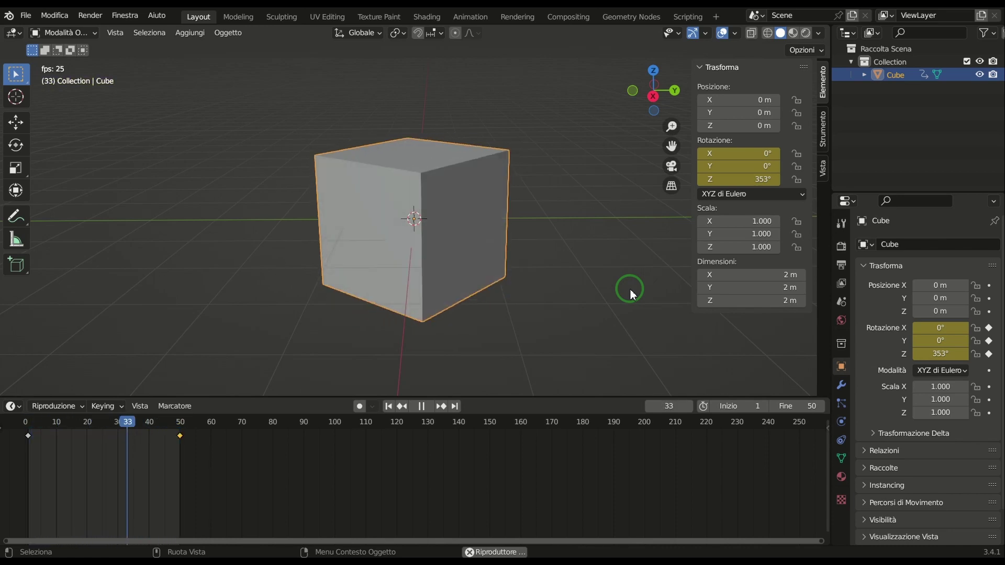
# Stop playback, set the end frame to 150, and drag the last keyframe from 50 to 150
pyautogui.click(423, 408)
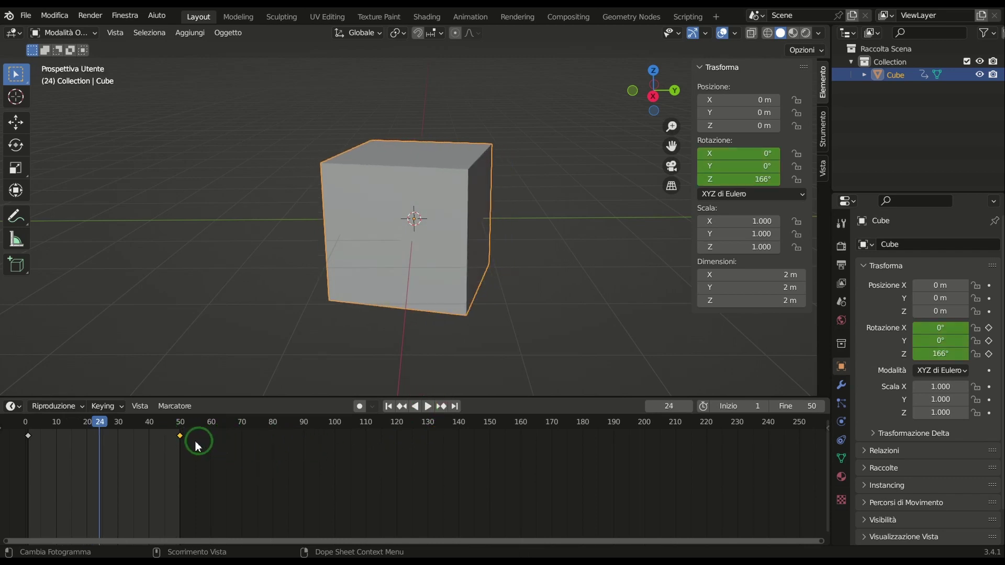
pyautogui.click(806, 405)
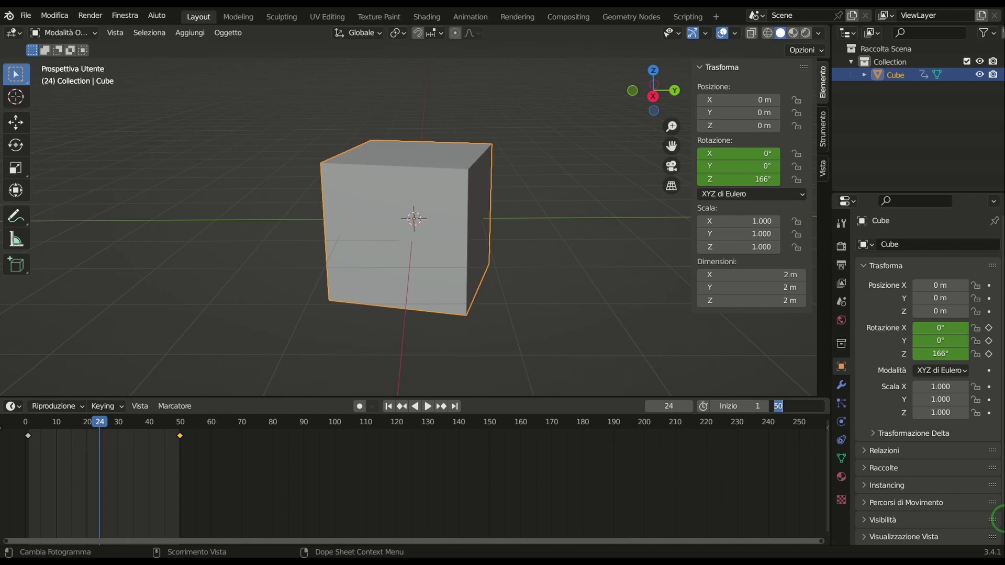
pyautogui.write('150')
pyautogui.press('Return')
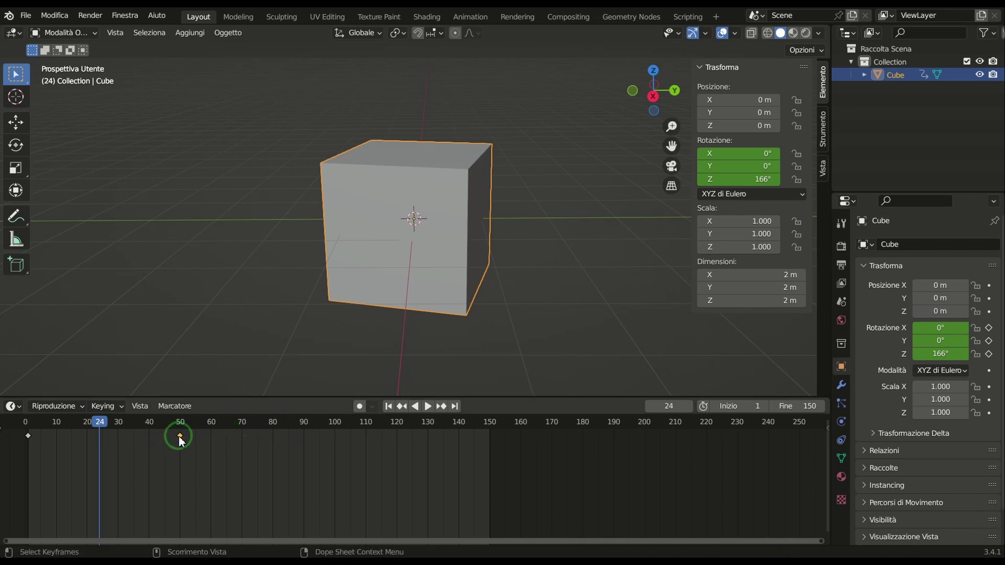
pyautogui.moveTo(180, 436); pyautogui.dragTo(496, 441)
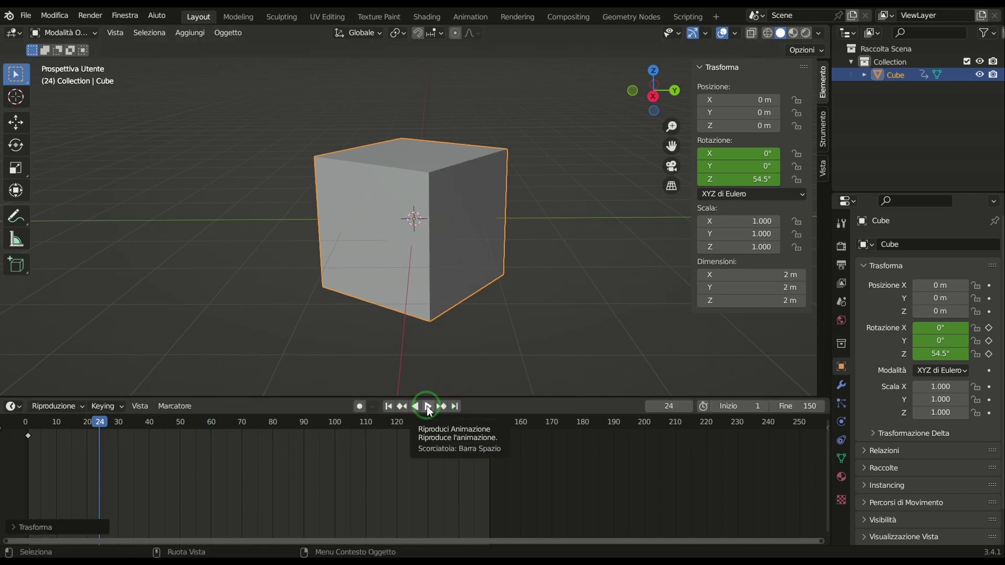
# Play and stop the slower spin, then jump to frame 150
pyautogui.click(427, 407)
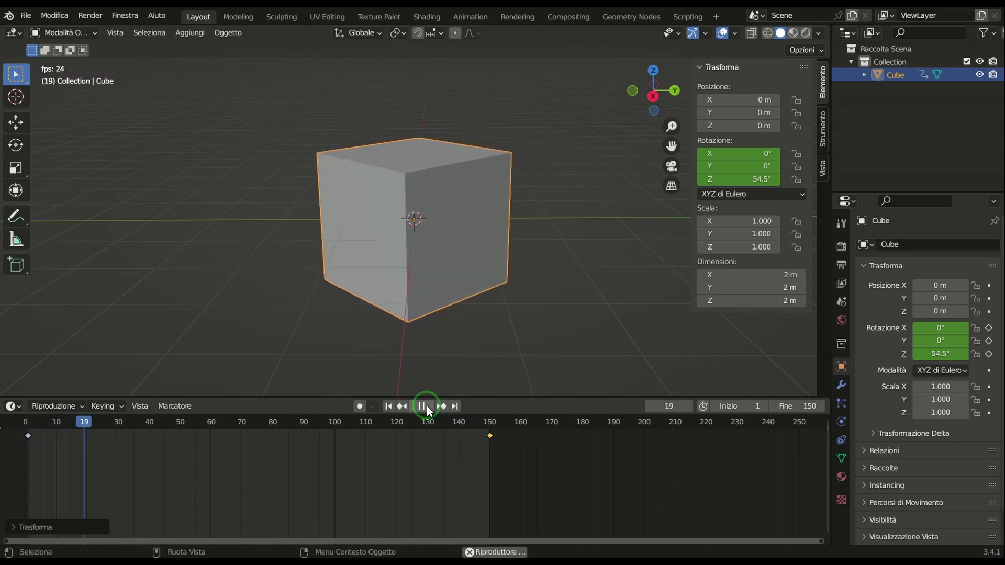
pyautogui.click(424, 406)
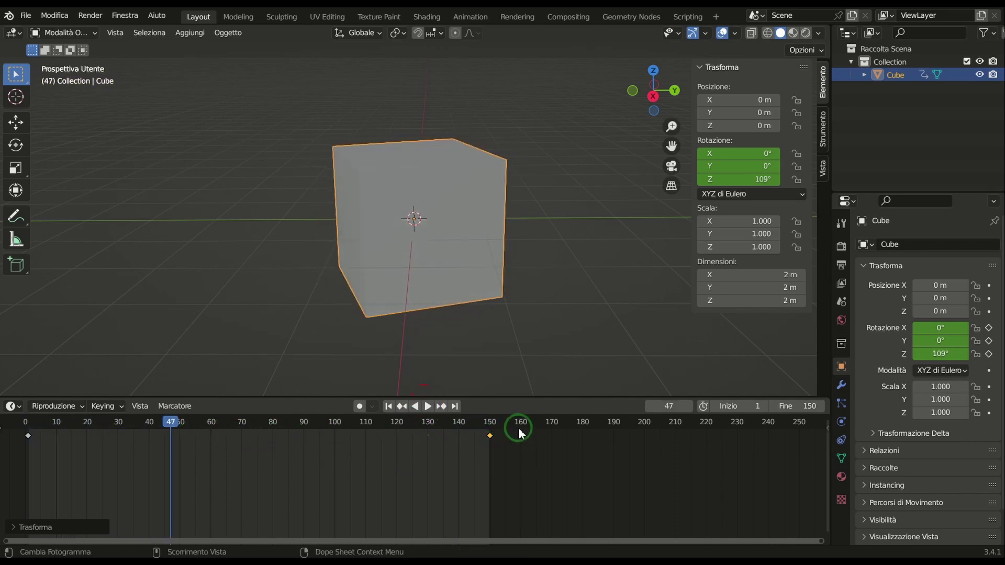
pyautogui.click(490, 422)
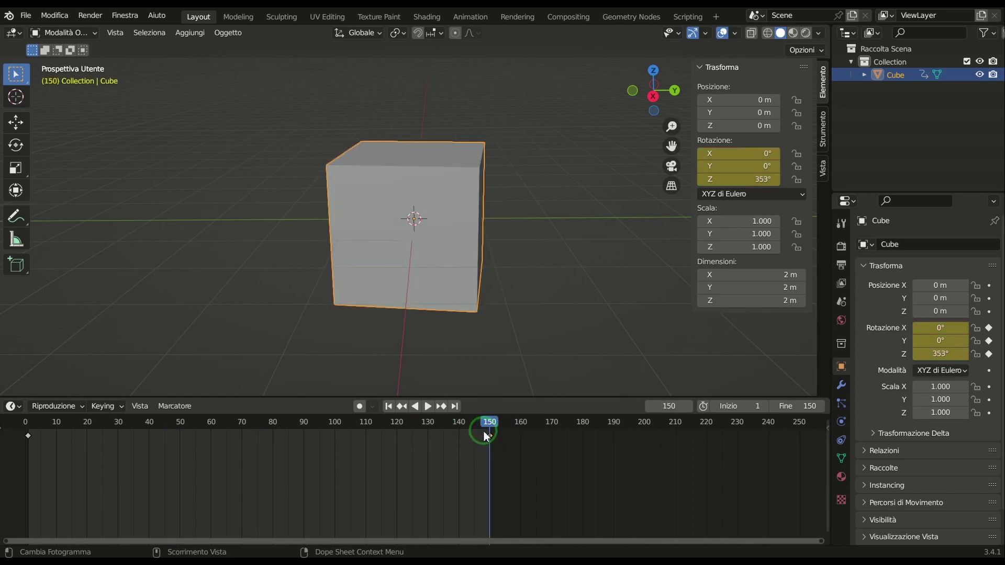
# Remove the frame-150 rotation key, then keyframe Rotation Z at 358° on that frame
pyautogui.hotkey('ctrl', 'z')
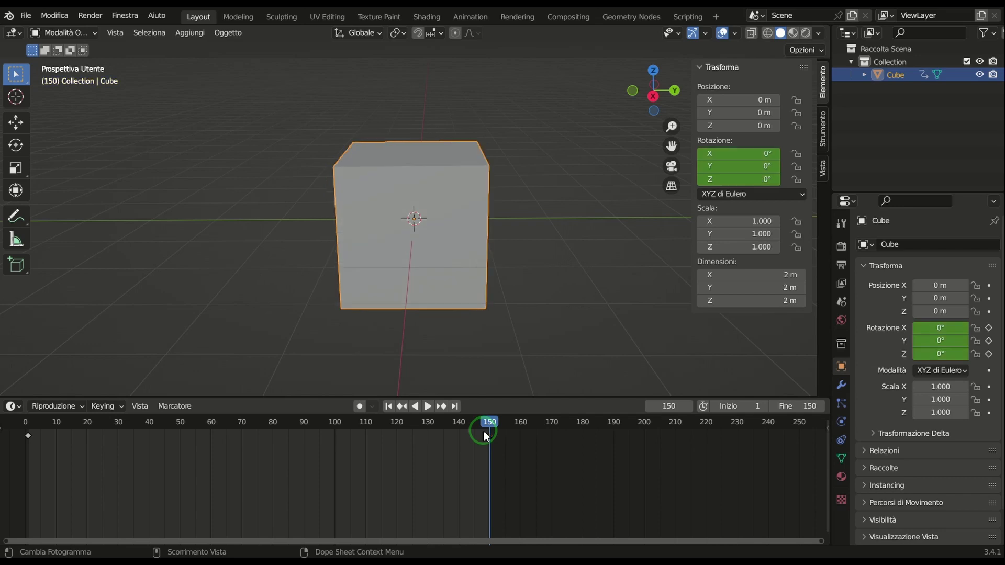
pyautogui.doubleClick(747, 180)
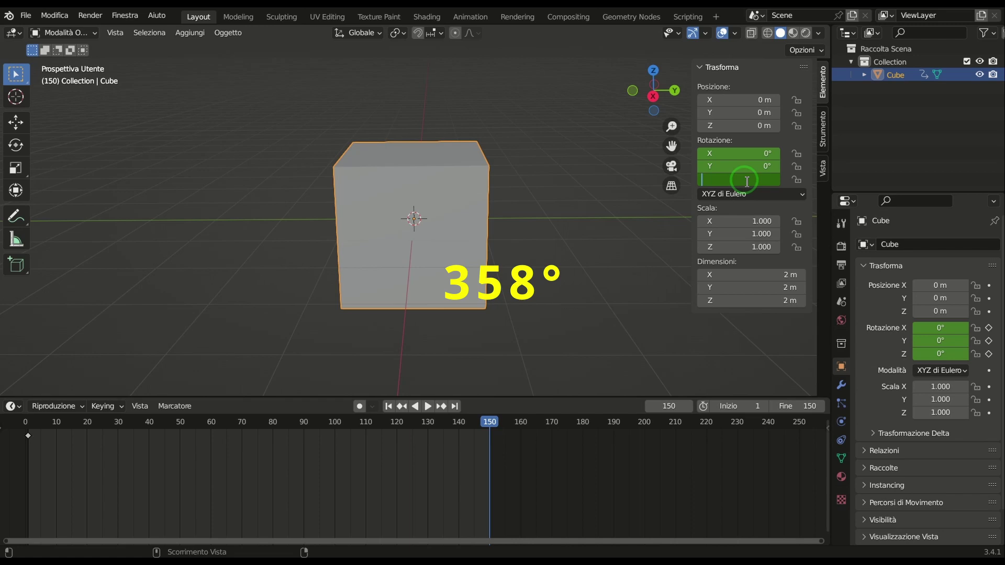
pyautogui.write('358')
pyautogui.press('Return')
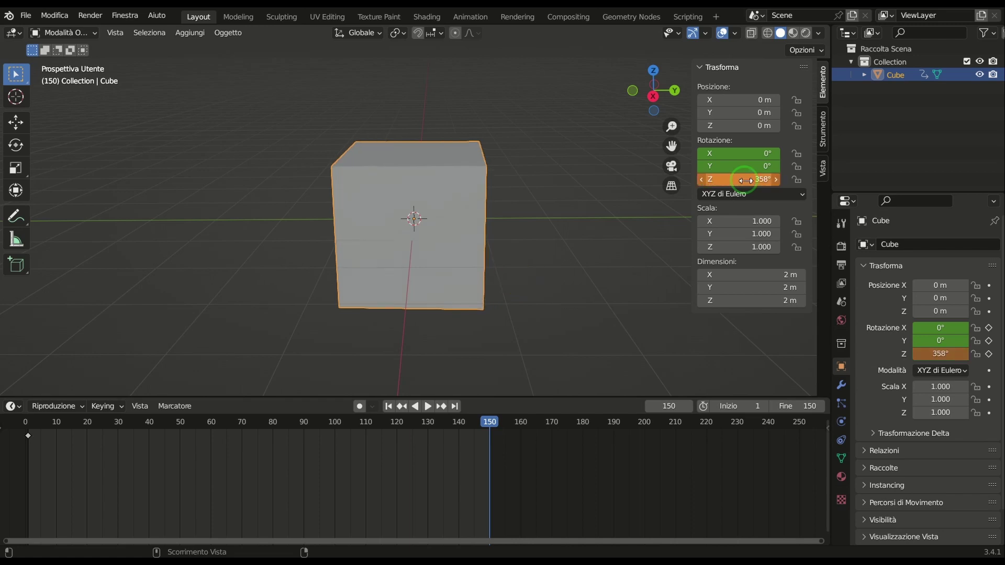
pyautogui.rightClick(745, 180)
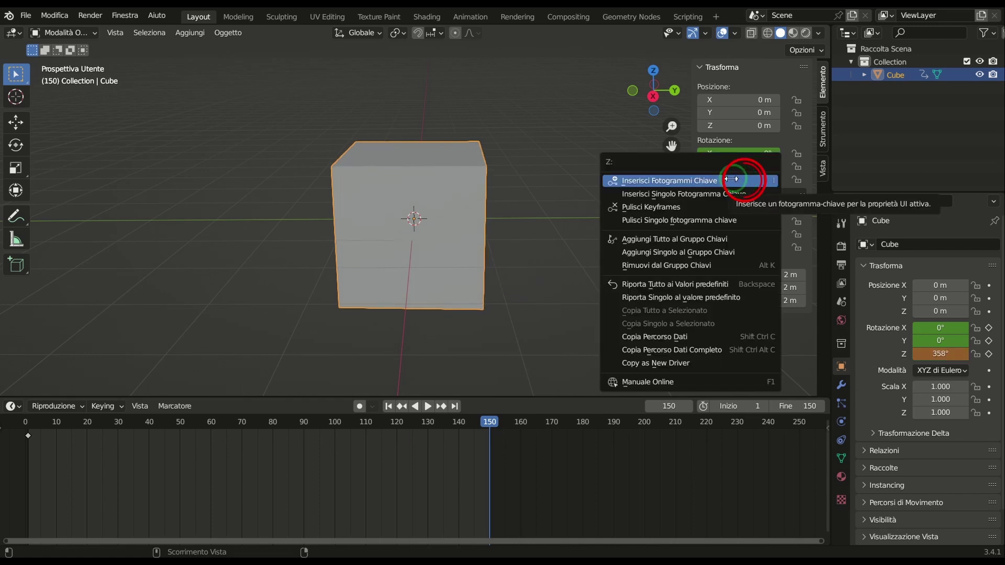
pyautogui.click(703, 180)
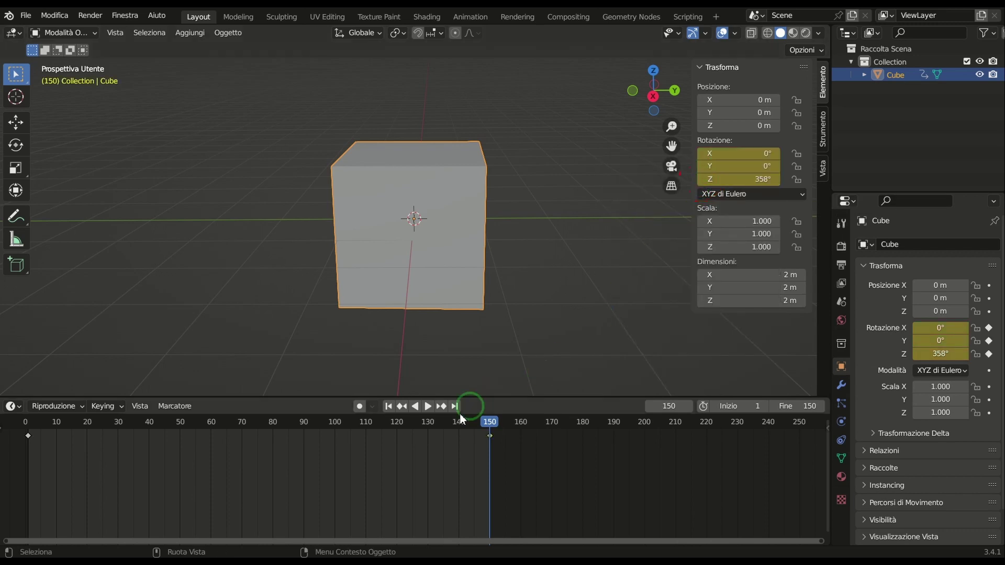
pyautogui.click(428, 407)
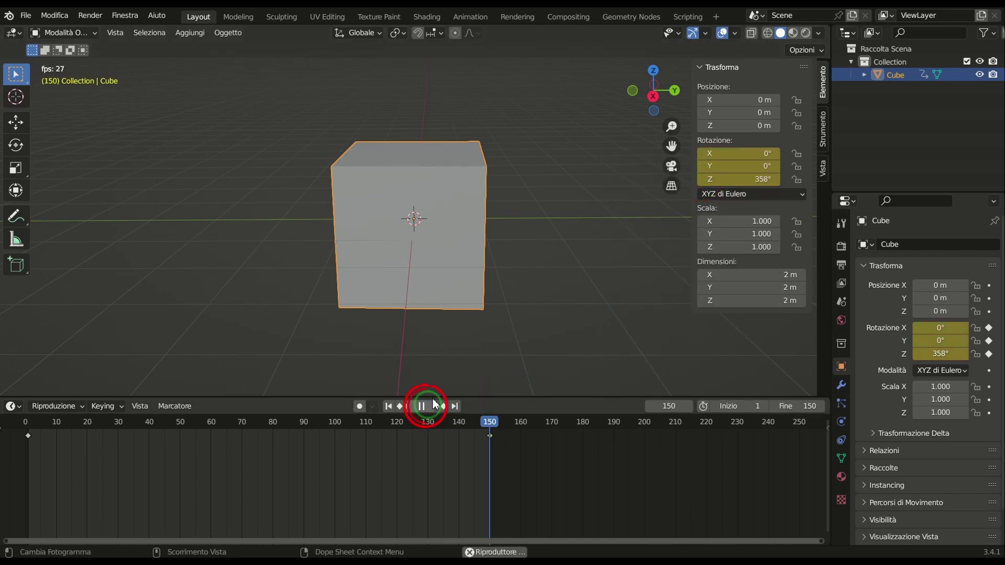